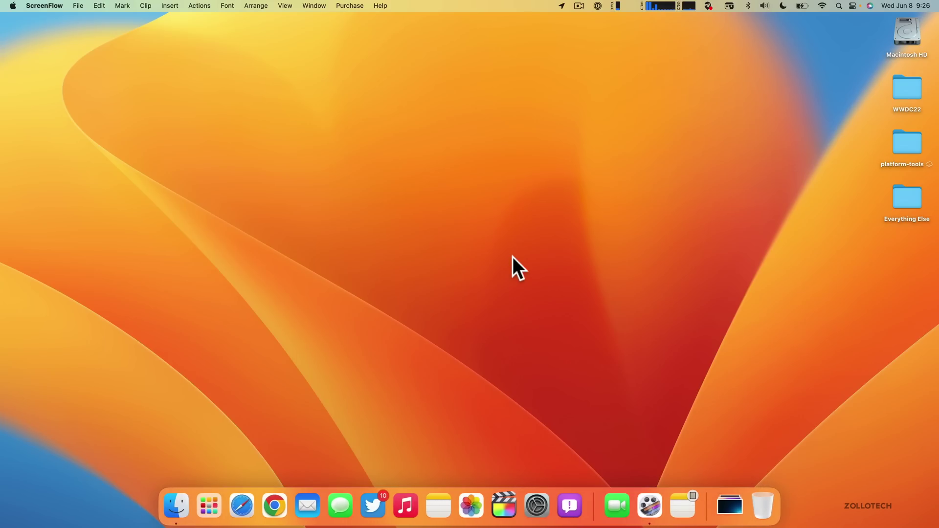
- Open About This Mac to see the M1 Max, 64 GB, macOS Ventura 13.0 summary
click(13, 6)
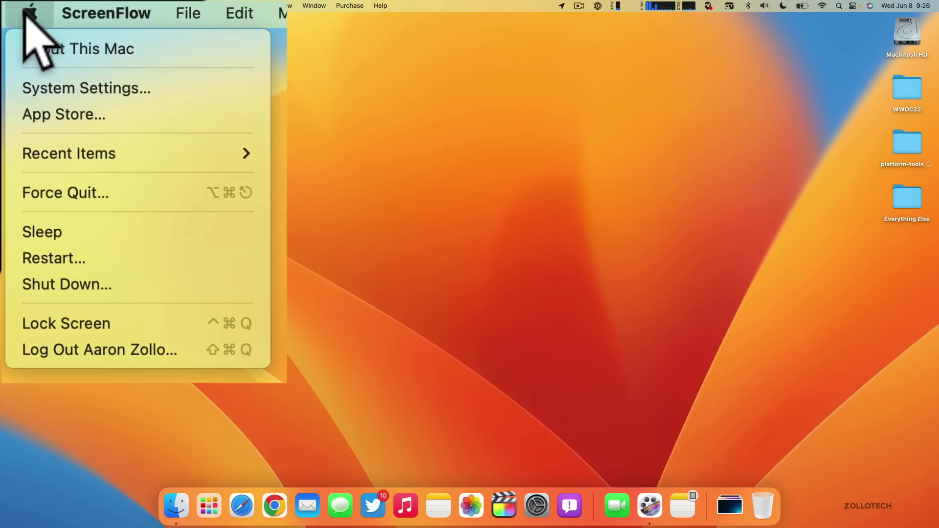
click(16, 17)
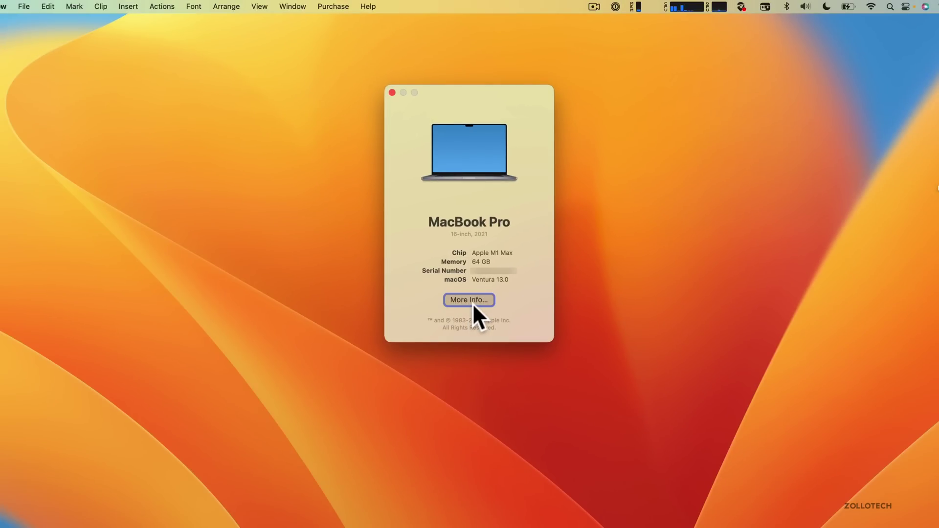
- Open More Info and review the About page: Ventura 13.0 beta, AppleCare+ renewal and the BenQ PD2700U display
click(472, 301)
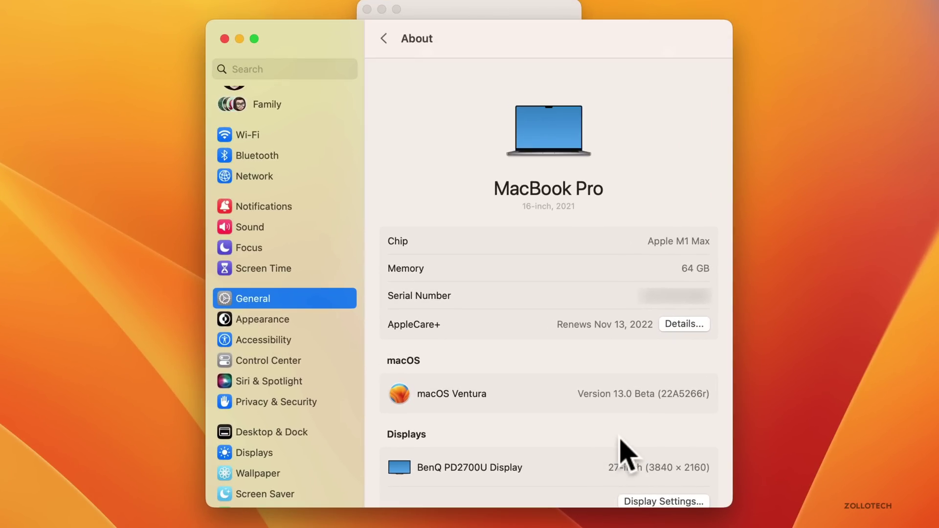
scroll(624, 452, down, 5)
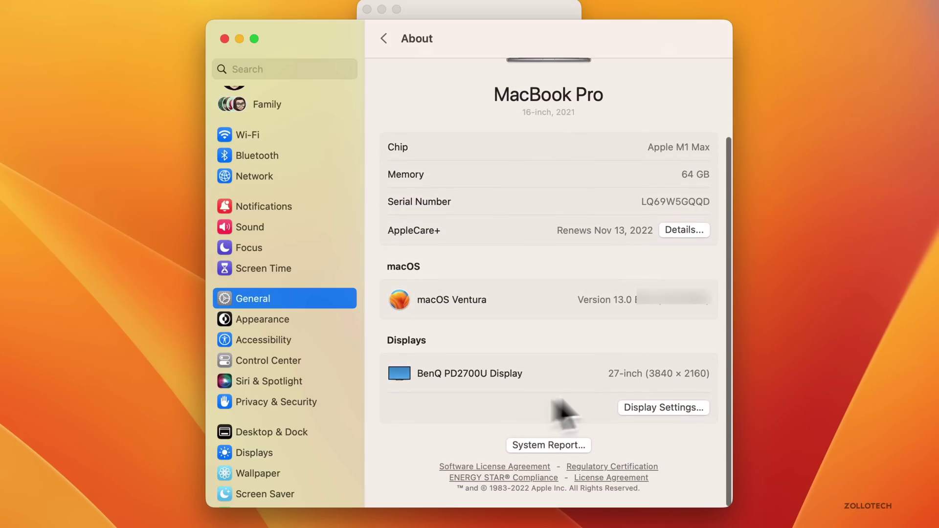
scroll(555, 361, up, 4)
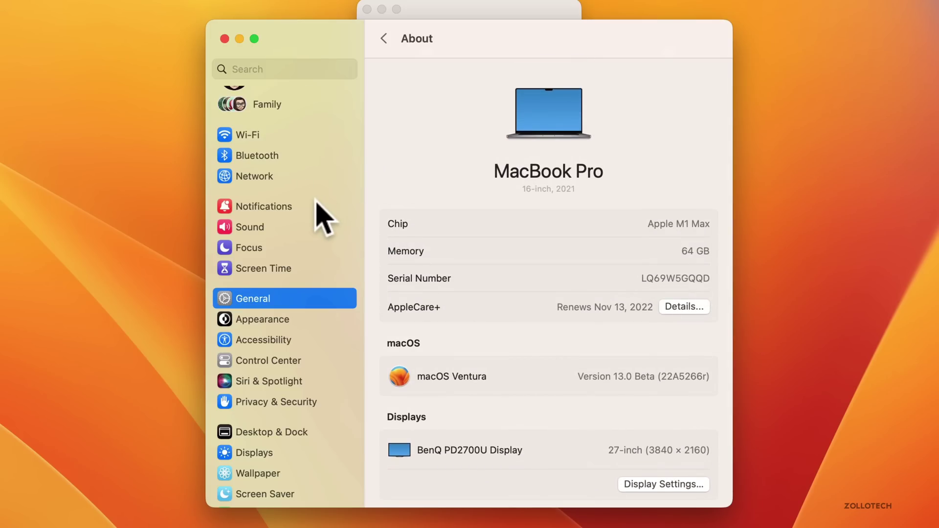
scroll(257, 120, up, 2)
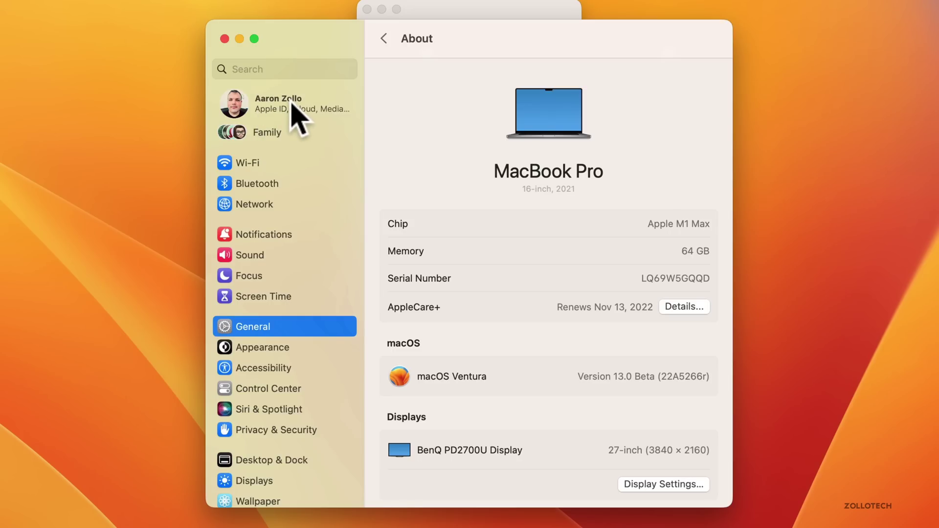
- Browse the Wi-Fi, Bluetooth, Network, Notifications and Sound settings pages
click(253, 165)
click(252, 185)
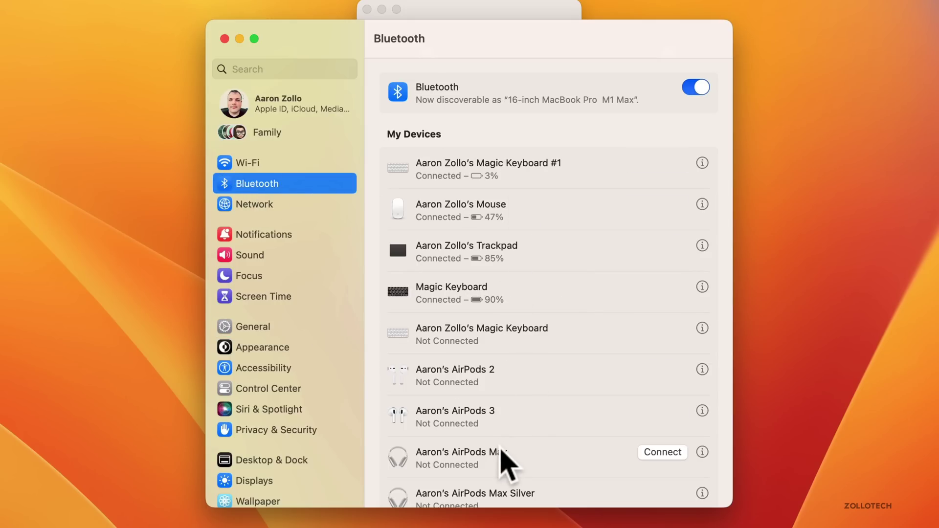
scroll(521, 360, down, 6)
scroll(521, 360, up, 5)
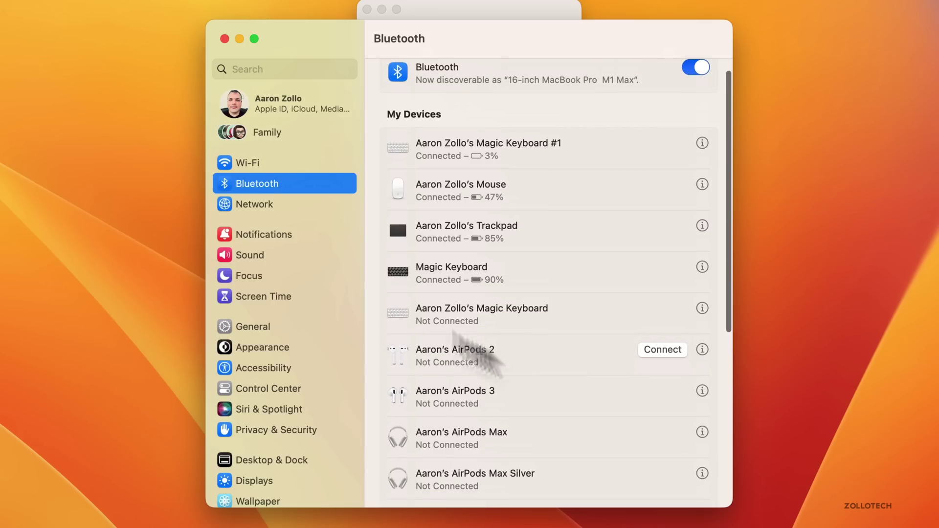
click(260, 205)
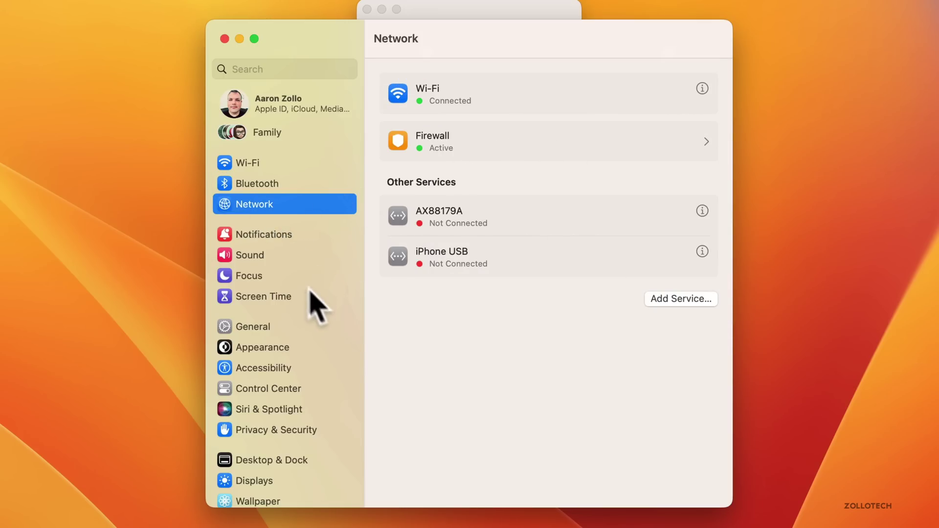
click(282, 236)
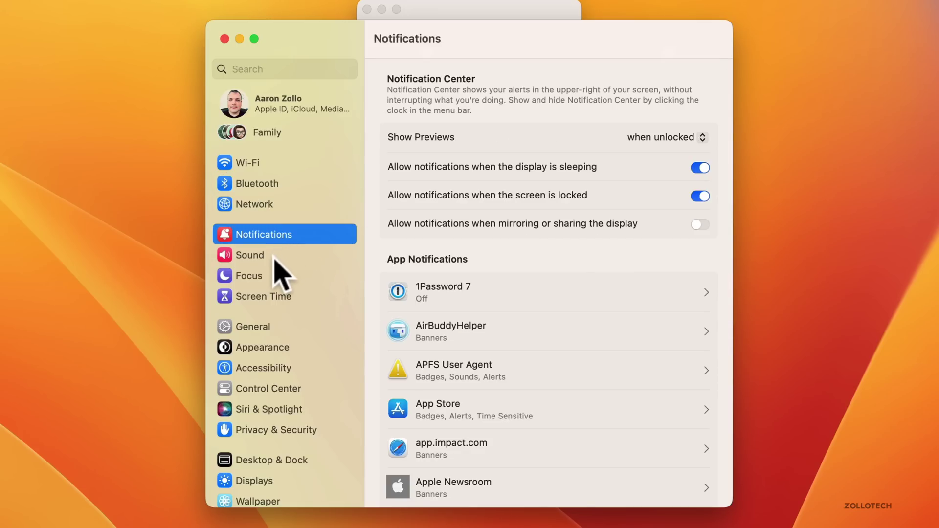
click(276, 256)
- Browse the Focus, Screen Time, General, Appearance, Accessibility, Control Center and Siri & Spotlight pages
click(272, 277)
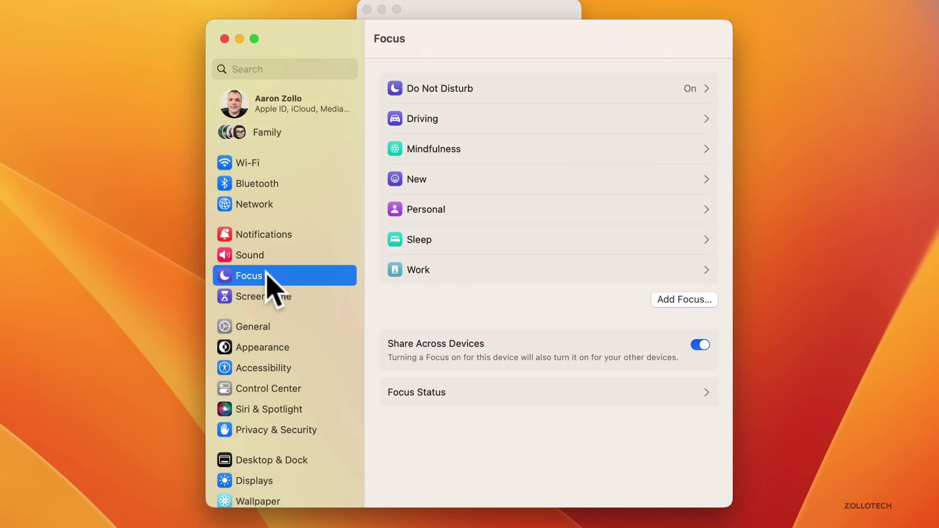
click(272, 297)
click(268, 326)
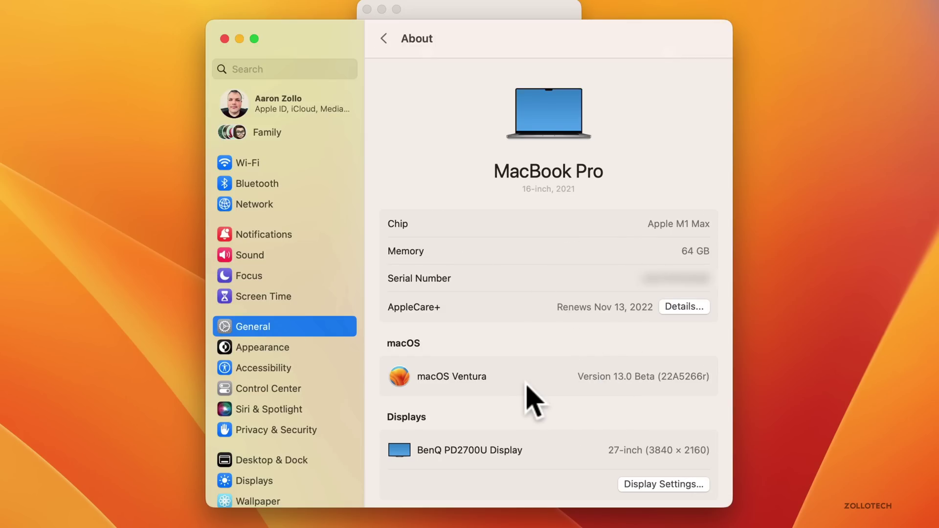
click(254, 347)
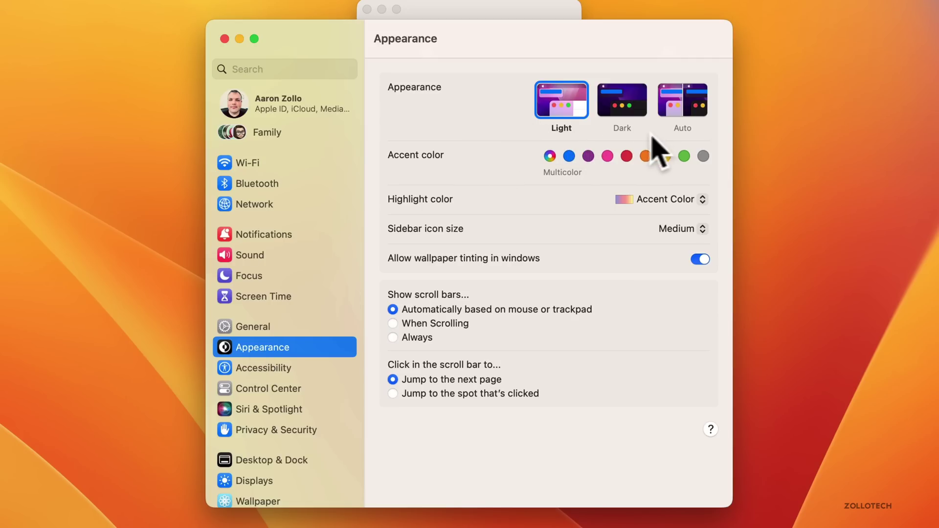
click(296, 368)
click(291, 388)
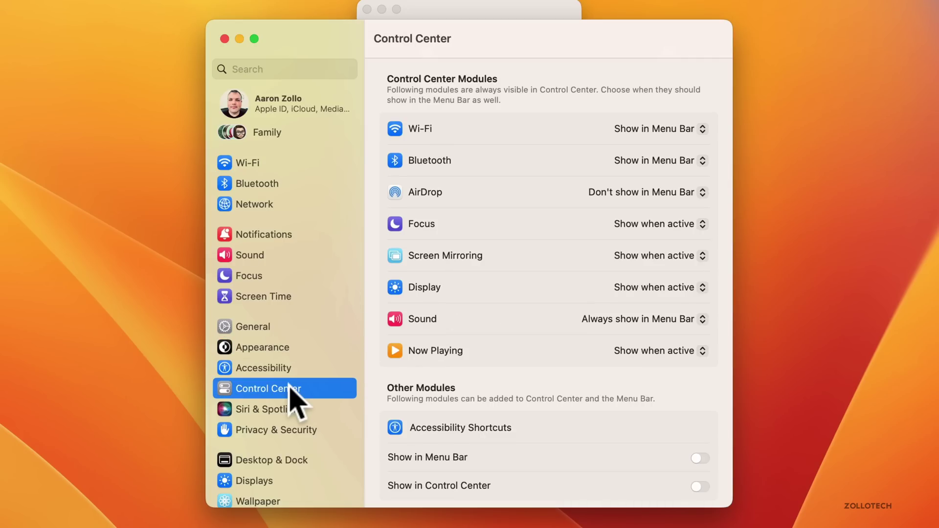
click(269, 410)
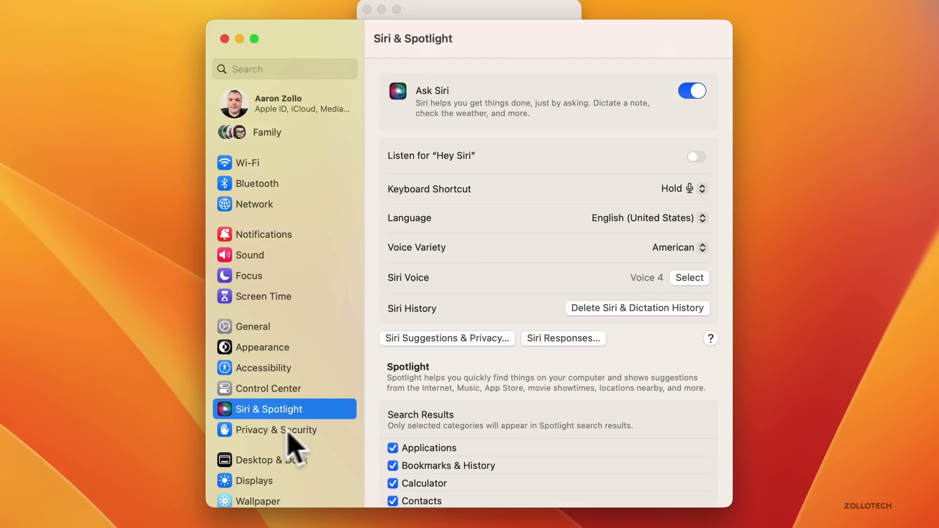
- Scroll through Privacy & Security, then view the Desktop & Dock settings
click(277, 431)
scroll(279, 441, down, 10)
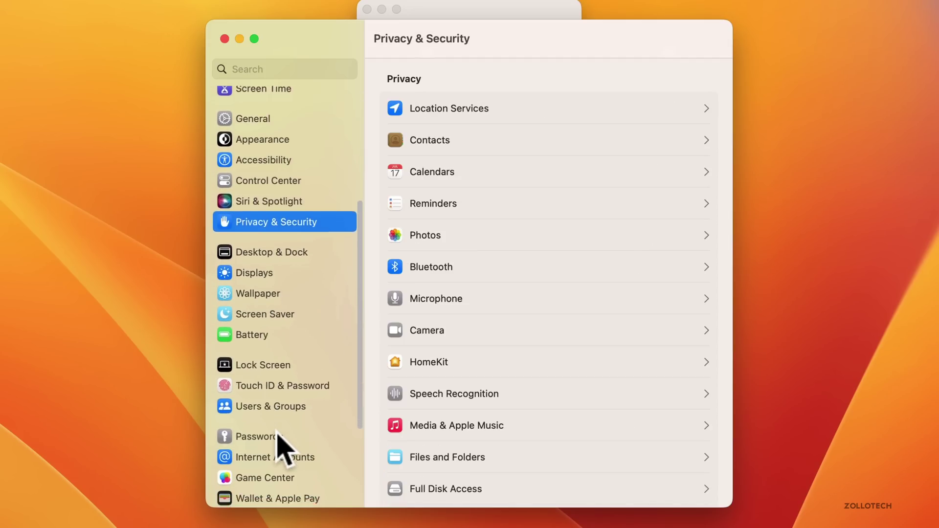
scroll(274, 294, down, 3)
scroll(275, 295, up, 3)
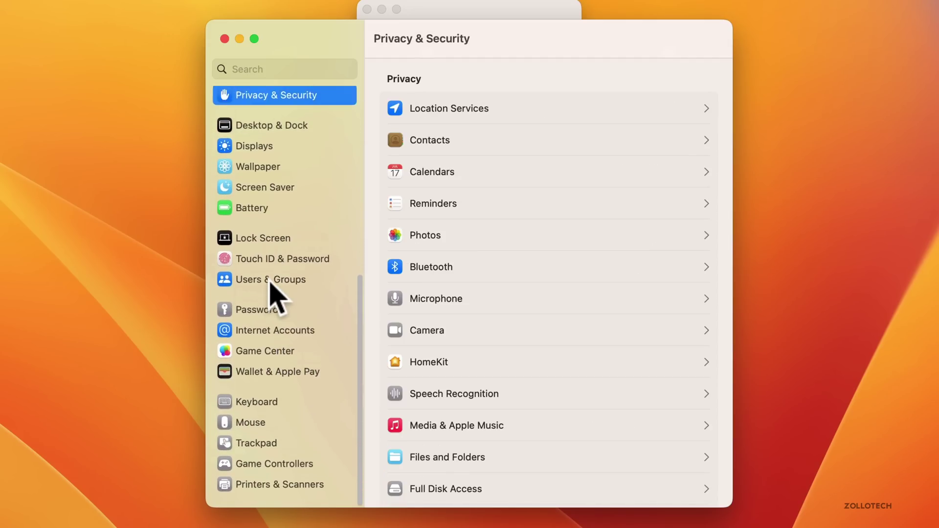
click(279, 168)
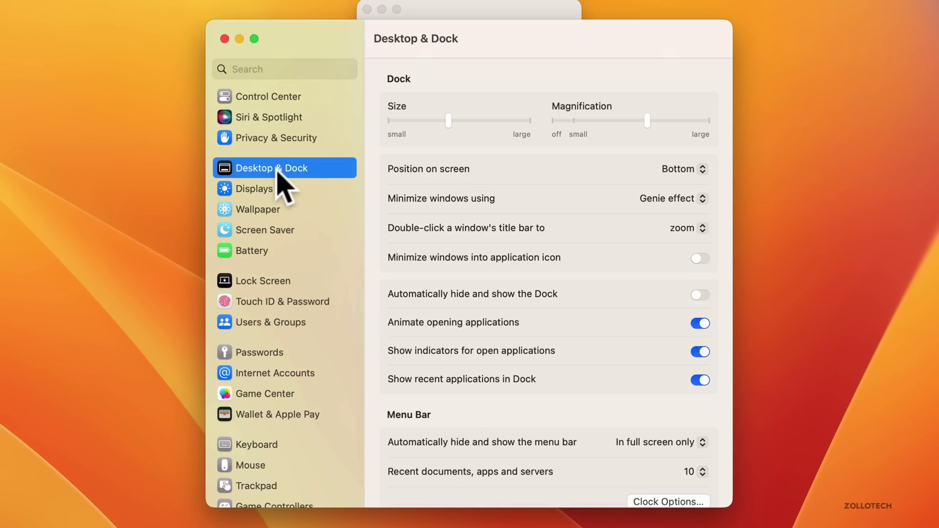
- View the Displays and Wallpaper pages, opening and closing the custom Colors picker
click(258, 192)
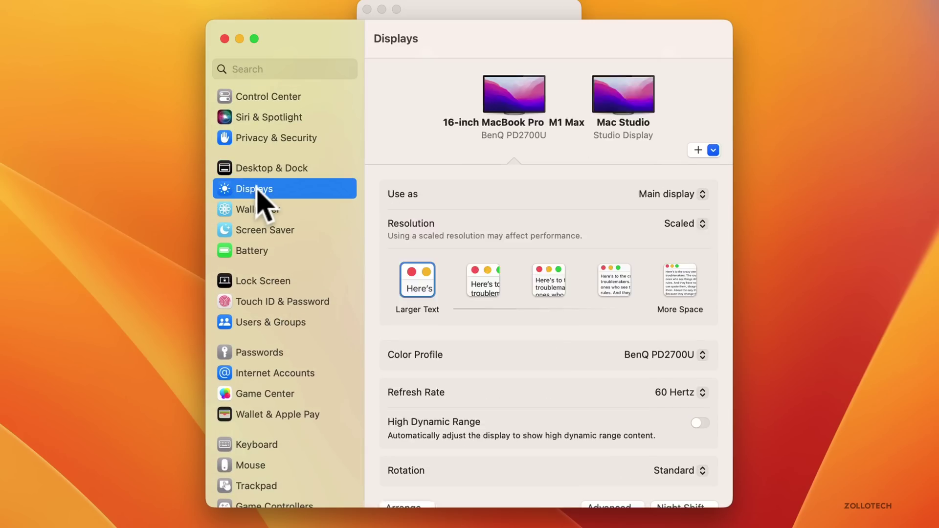
click(262, 210)
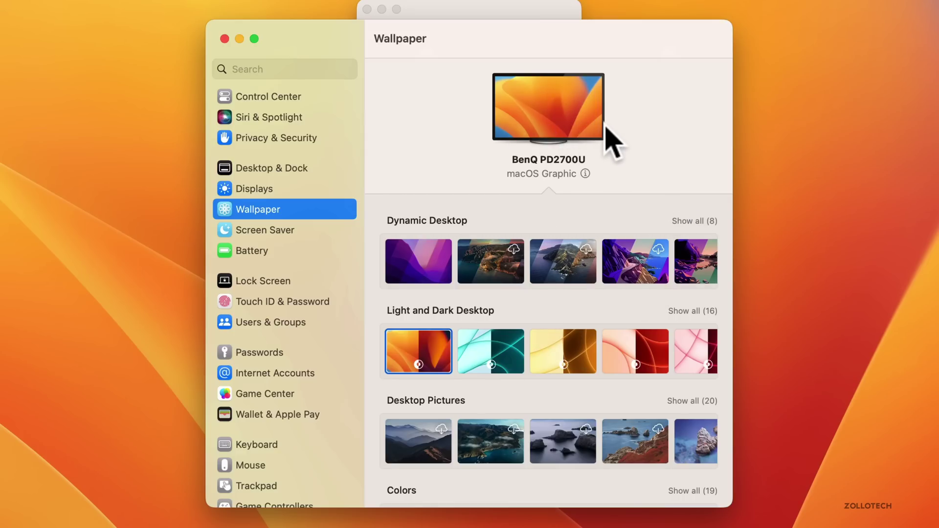
scroll(516, 360, down, 3)
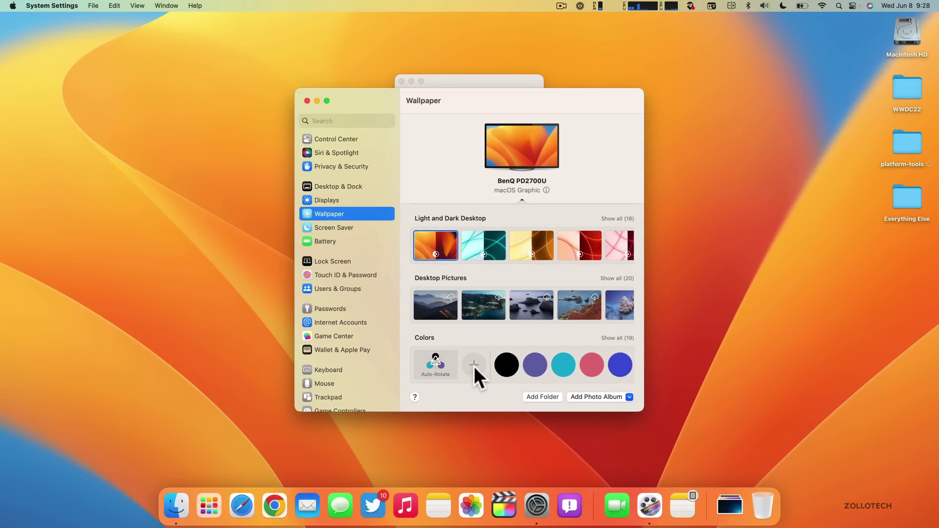
click(474, 366)
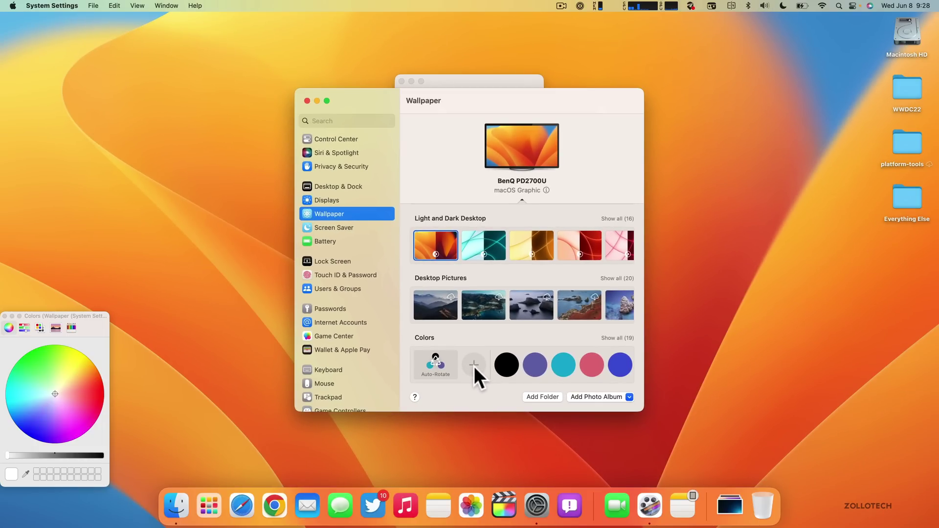
drag(45, 317, 451, 276)
click(411, 275)
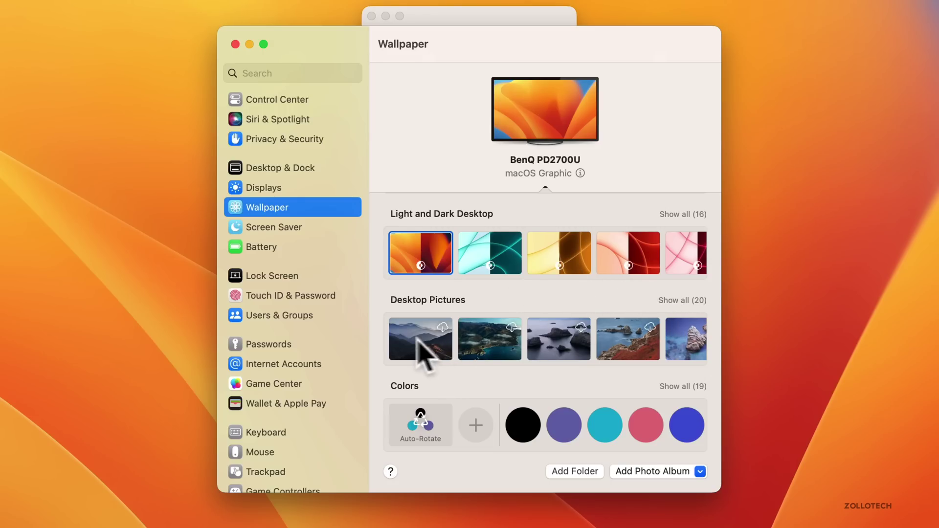
- Expand all 20 Desktop Pictures and scroll through them, then view the Screen Saver options
click(685, 301)
scroll(654, 372, down, 2)
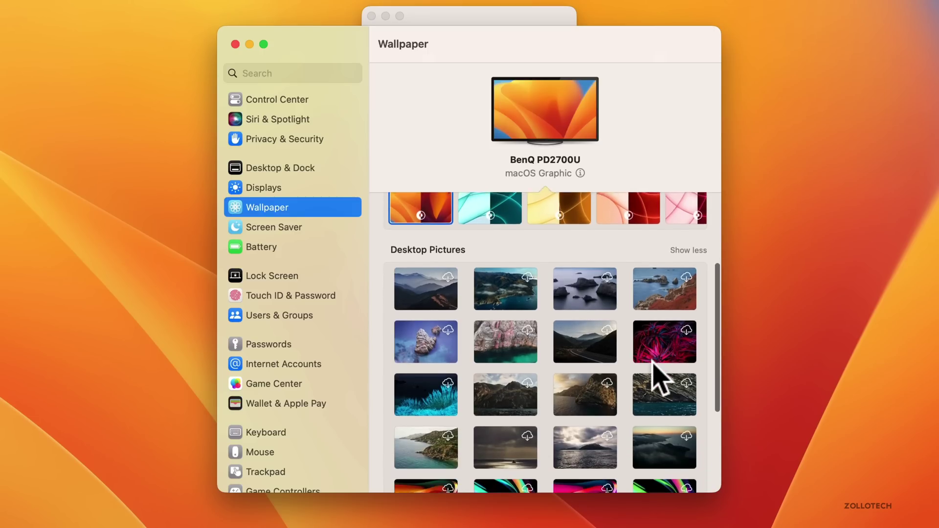
scroll(658, 371, down, 2)
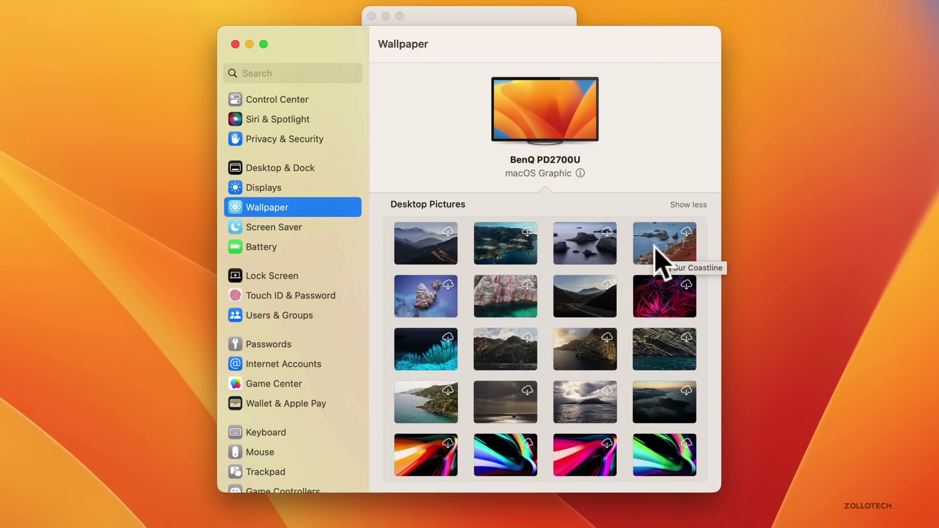
scroll(658, 250, down, 5)
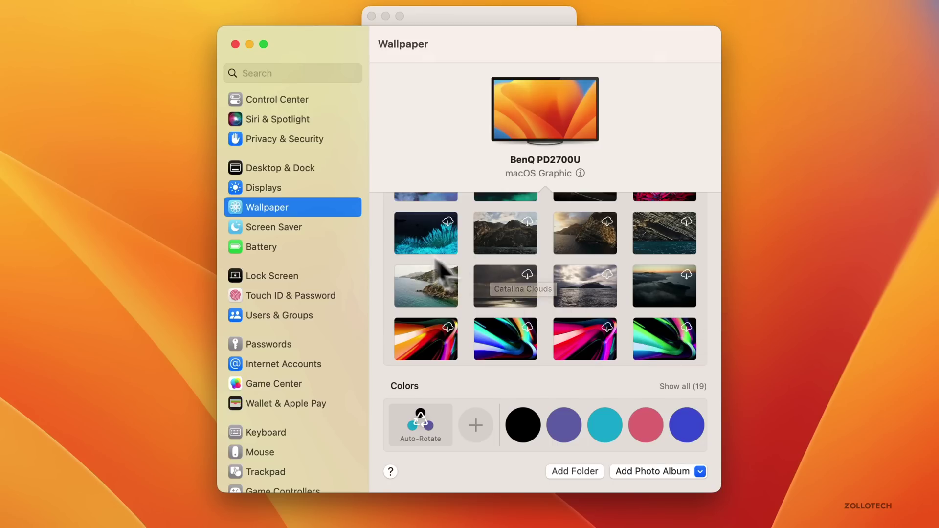
click(271, 227)
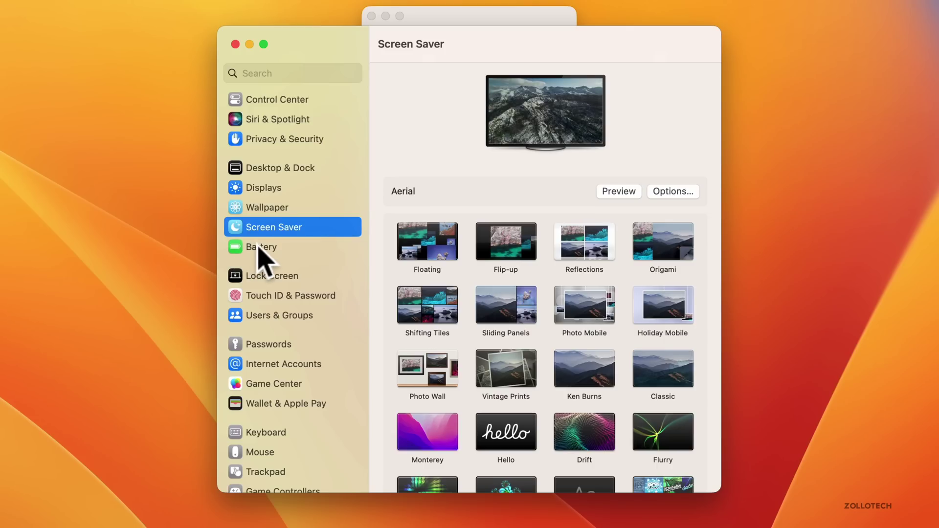
- Open the Battery settings and review the on-battery energy mode choices
click(259, 247)
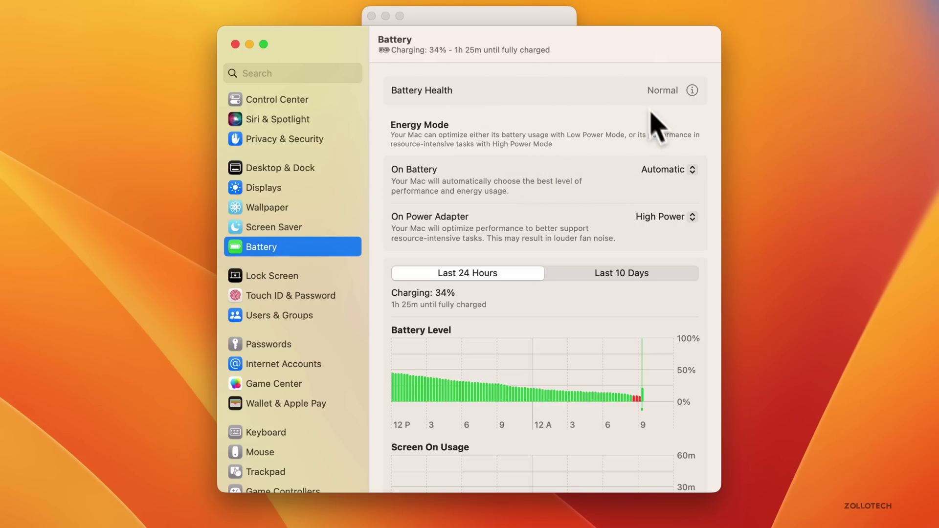
scroll(534, 316, down, 5)
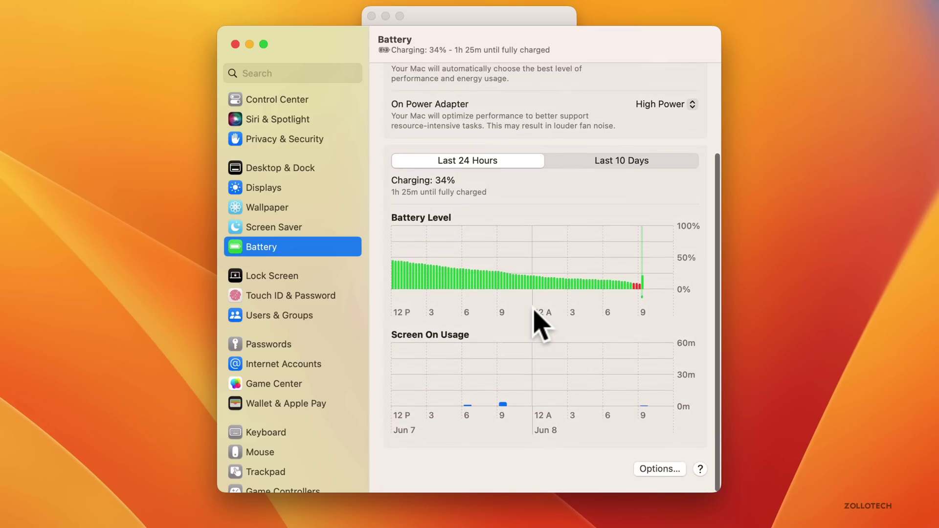
scroll(535, 316, up, 5)
click(674, 171)
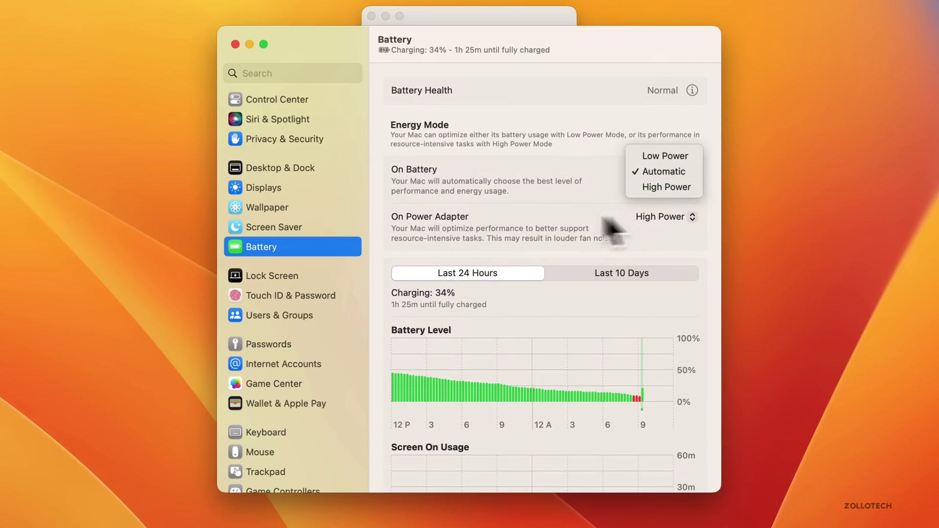
click(573, 211)
- Keep High Power as the power adapter mode, review the battery charts, then view Lock Screen settings
click(660, 218)
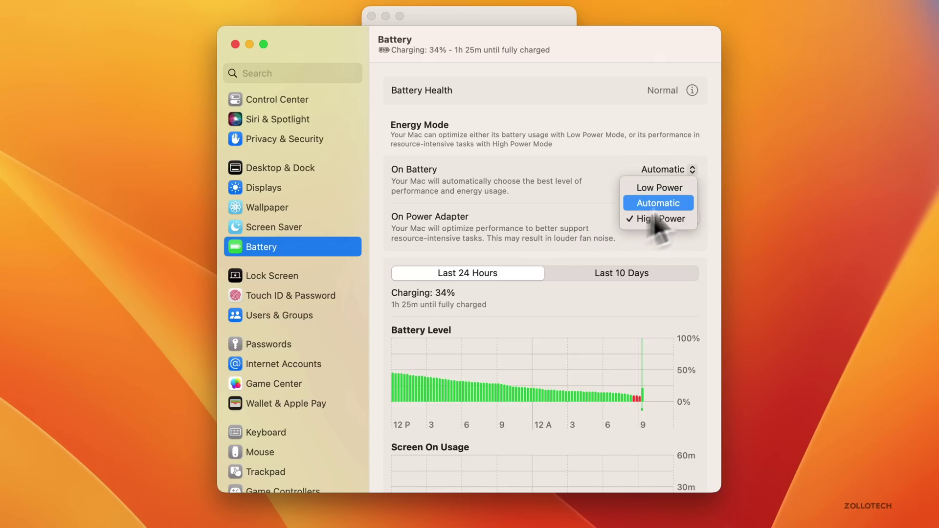
click(541, 222)
scroll(520, 277, down, 3)
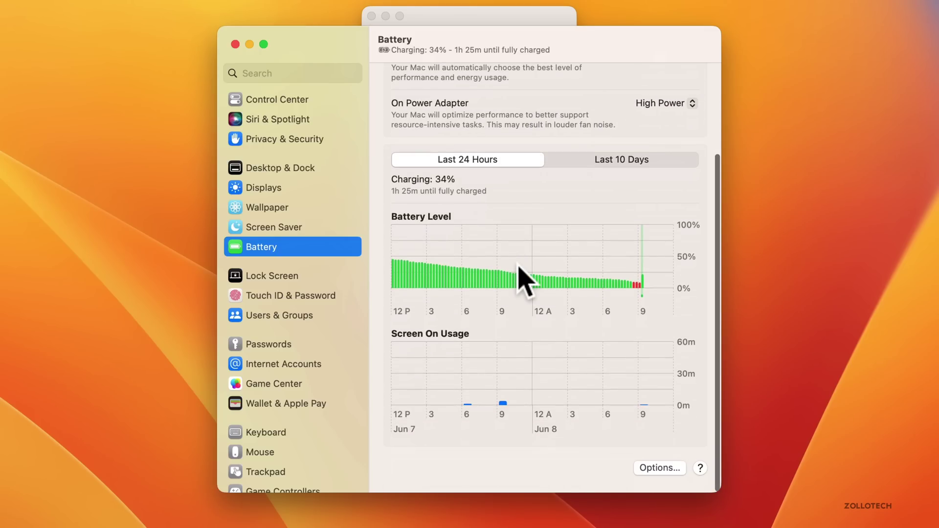
click(269, 277)
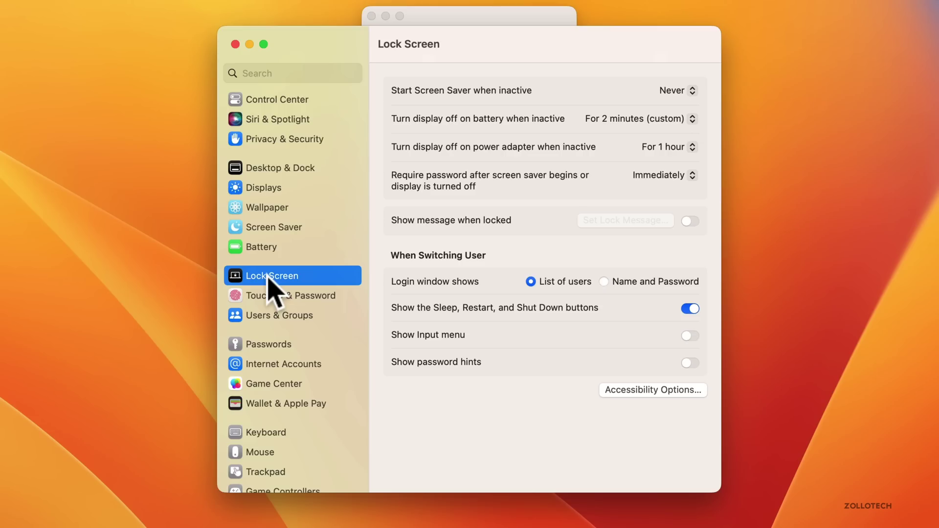
- Visit the Touch ID & Password, Users & Groups and Mouse pages, then close System Settings
click(270, 296)
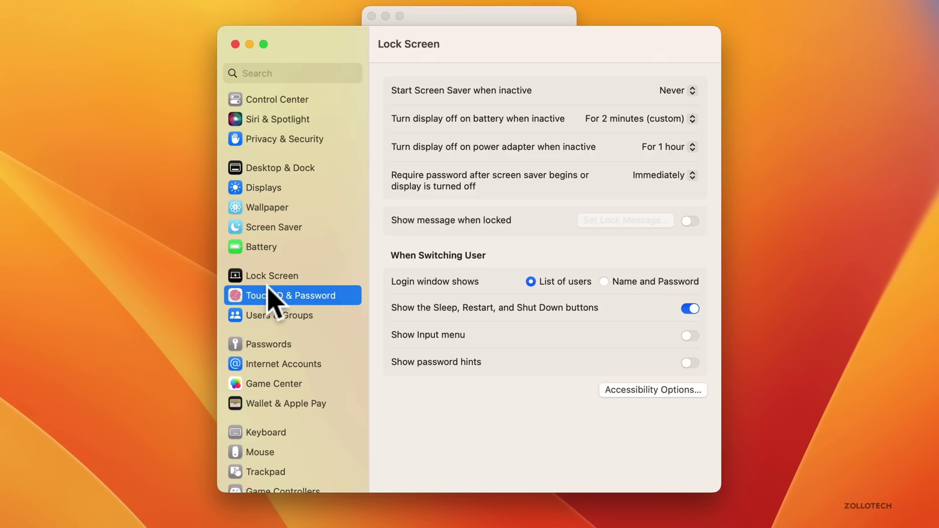
click(288, 315)
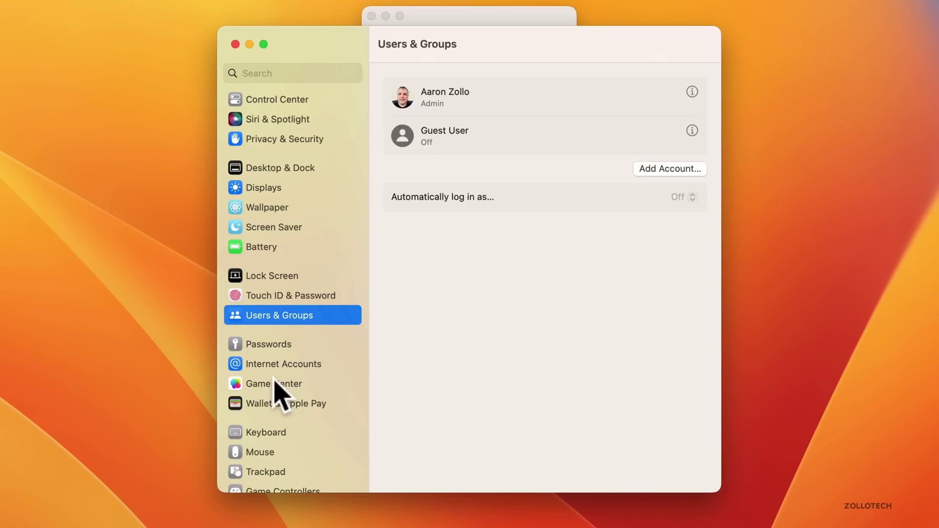
scroll(265, 414, down, 3)
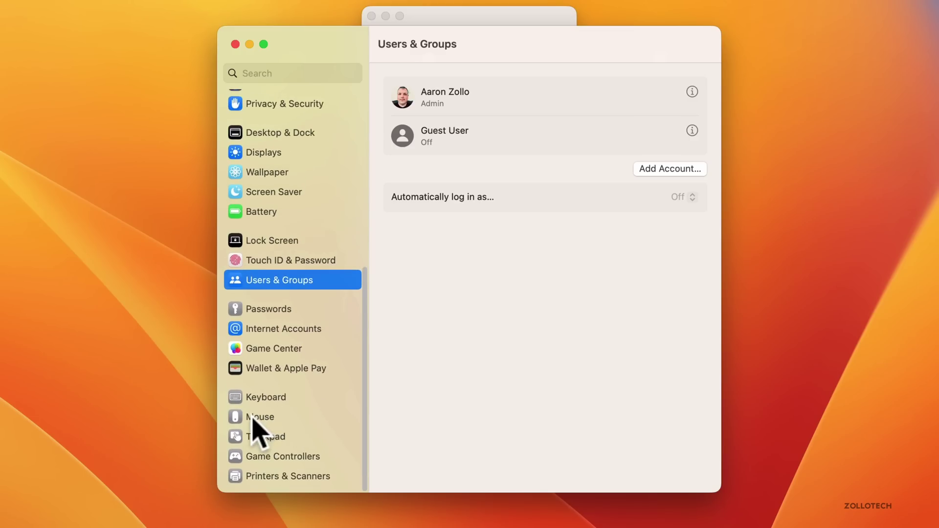
click(254, 419)
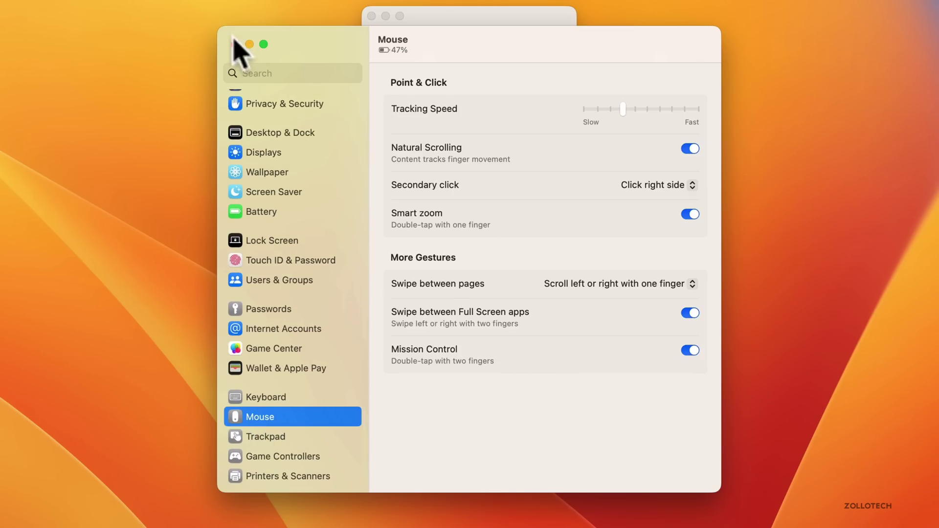
scroll(338, 226, up, 10)
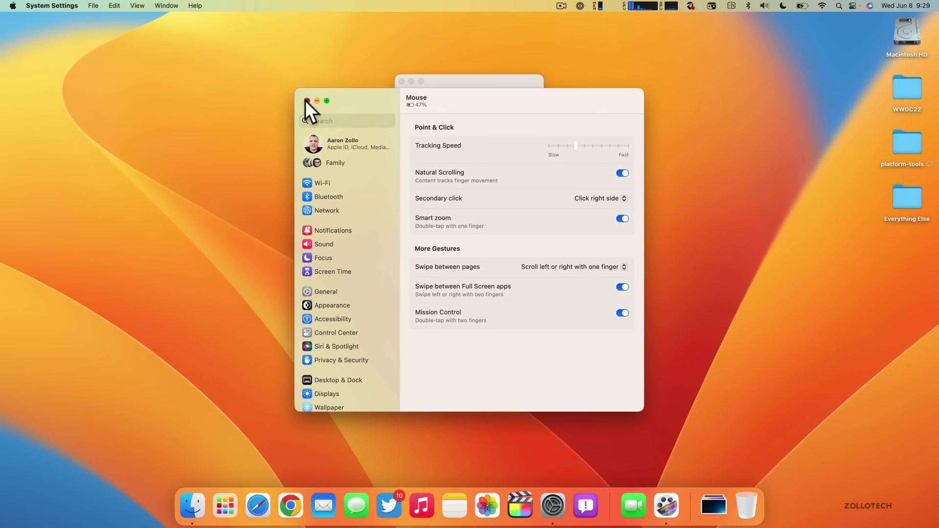
click(306, 101)
- Close About This Mac and check the Display menu, leaving Dark Mode and Night Shift off
click(402, 82)
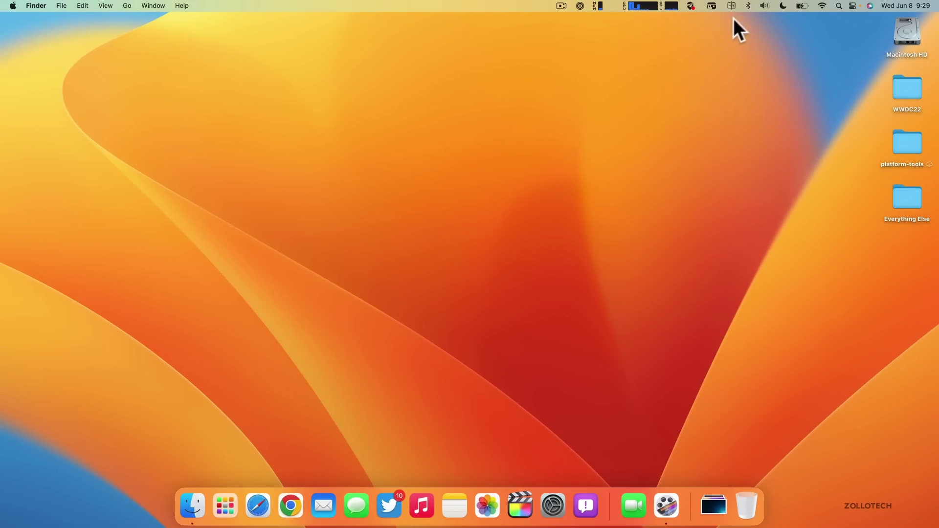
click(732, 6)
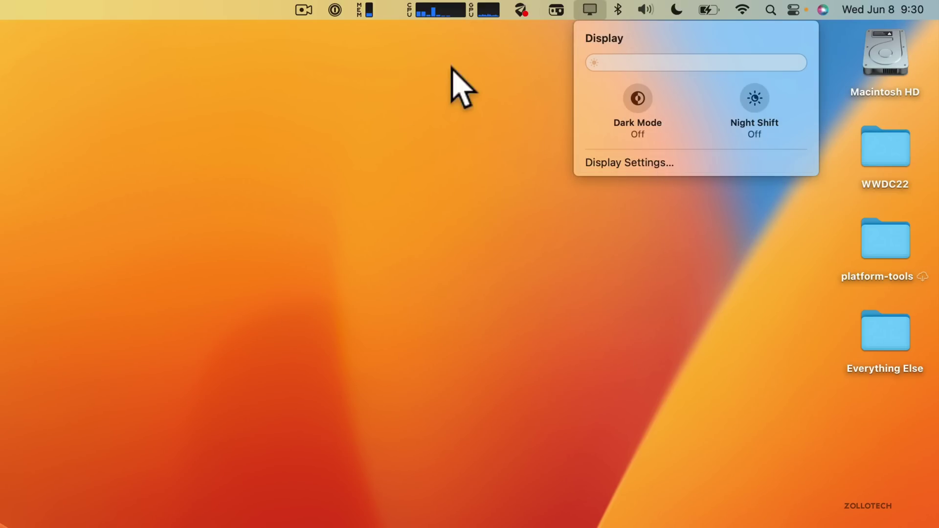
click(492, 54)
click(591, 6)
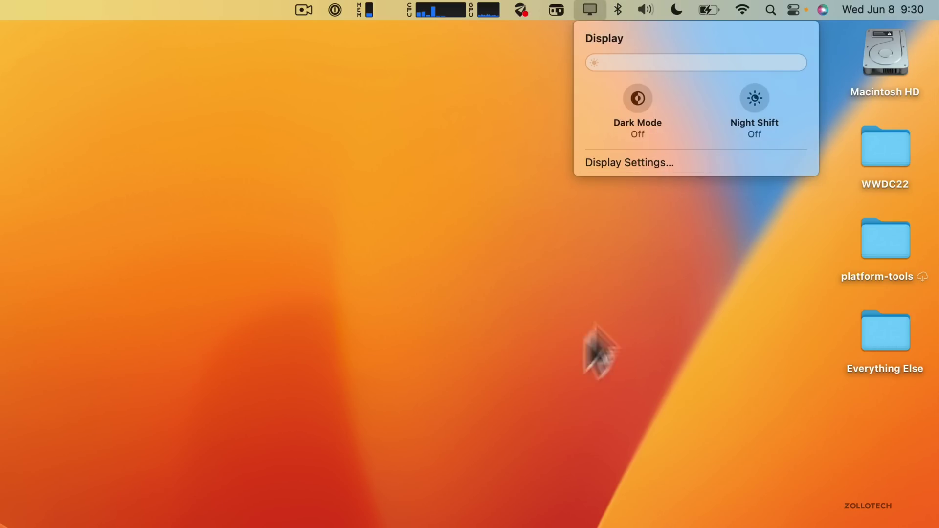
click(556, 245)
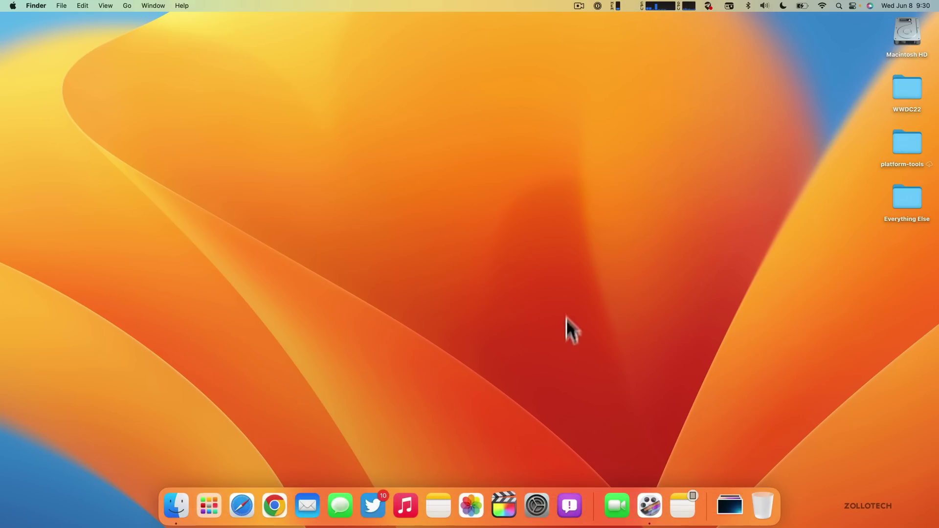
- Check General > Software Update shows macOS 13.0 beta (22A5266r) up to date, then close settings
click(539, 504)
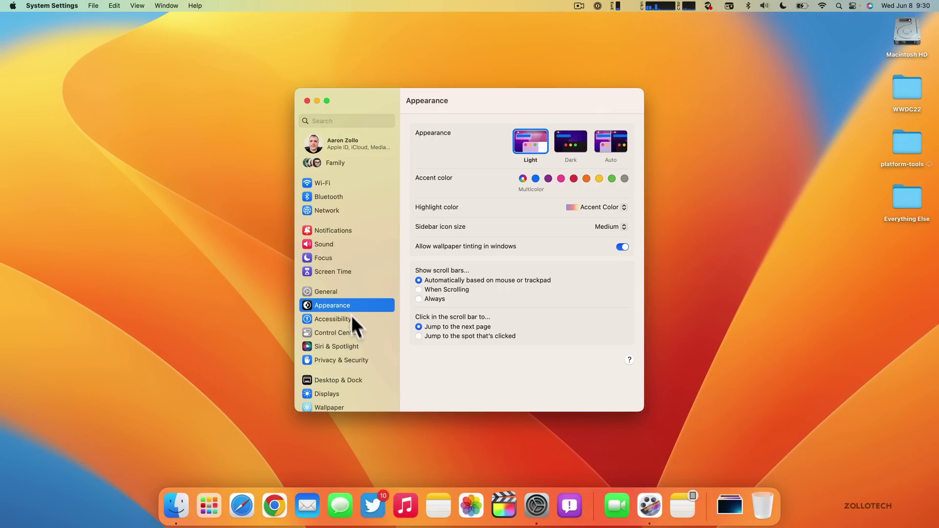
click(326, 292)
click(450, 154)
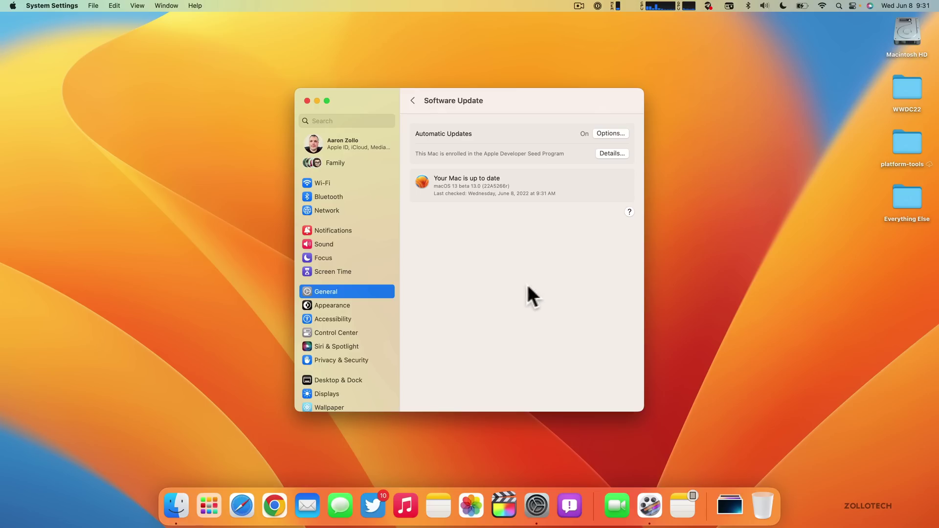
click(307, 100)
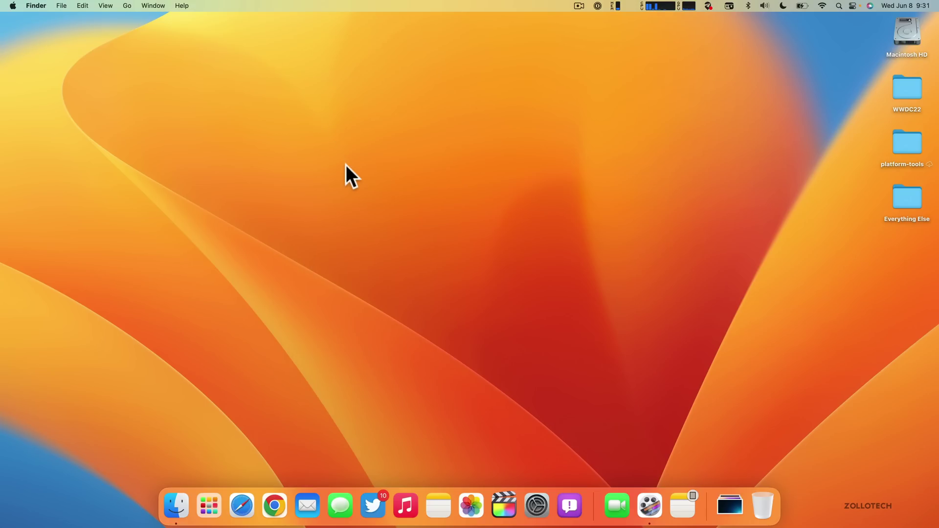
- Launch Clock from page 3 of Launchpad, showing the Cupertino and New York world clocks
click(215, 515)
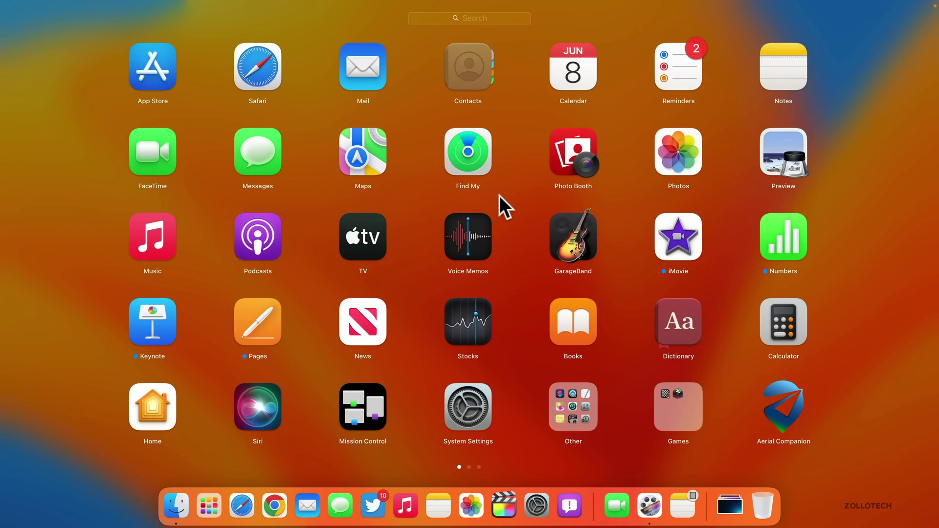
scroll(500, 196, right, 5)
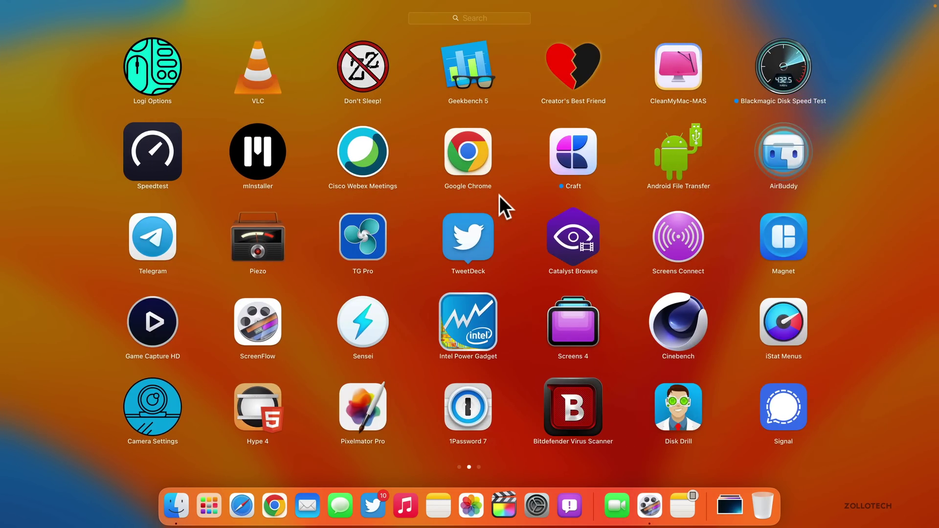
scroll(500, 196, right, 5)
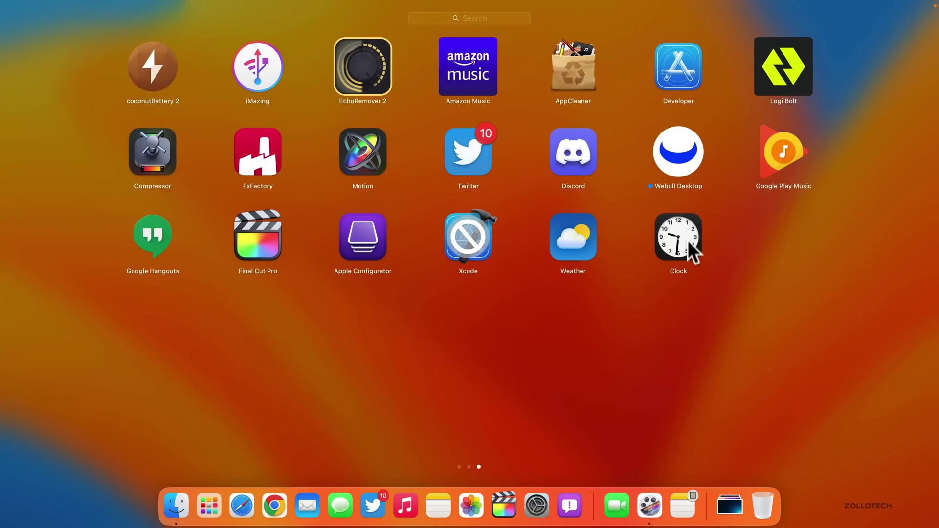
click(685, 245)
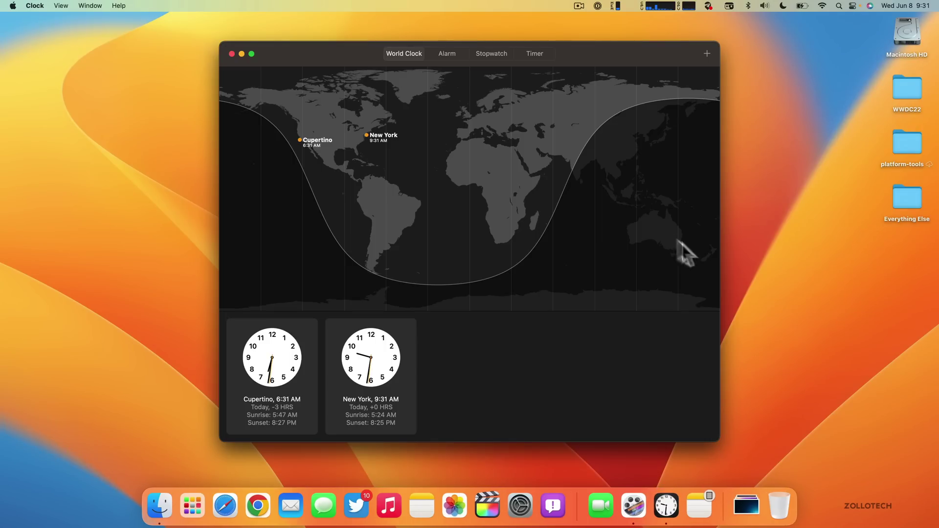
drag(610, 55, 606, 54)
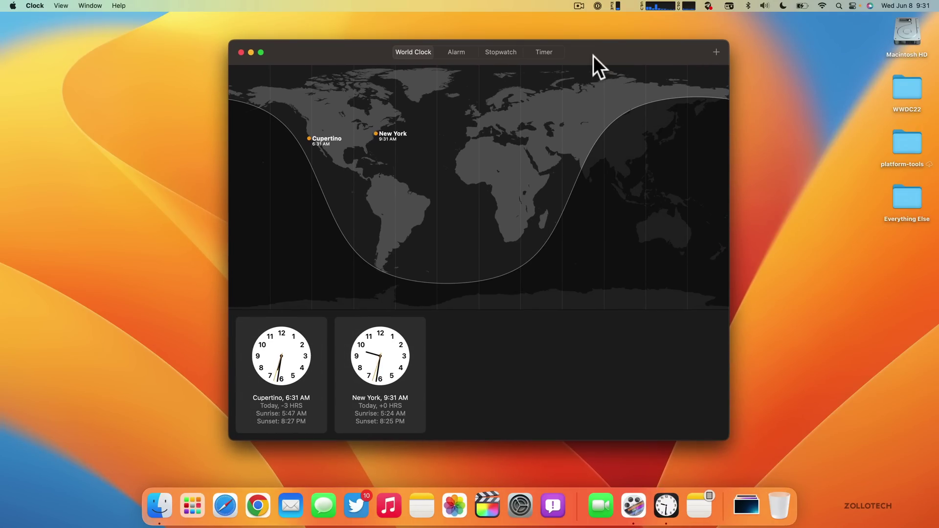
- Look through the Alarm, Stopwatch and Timer views, close Clock and reopen Launchpad
click(461, 53)
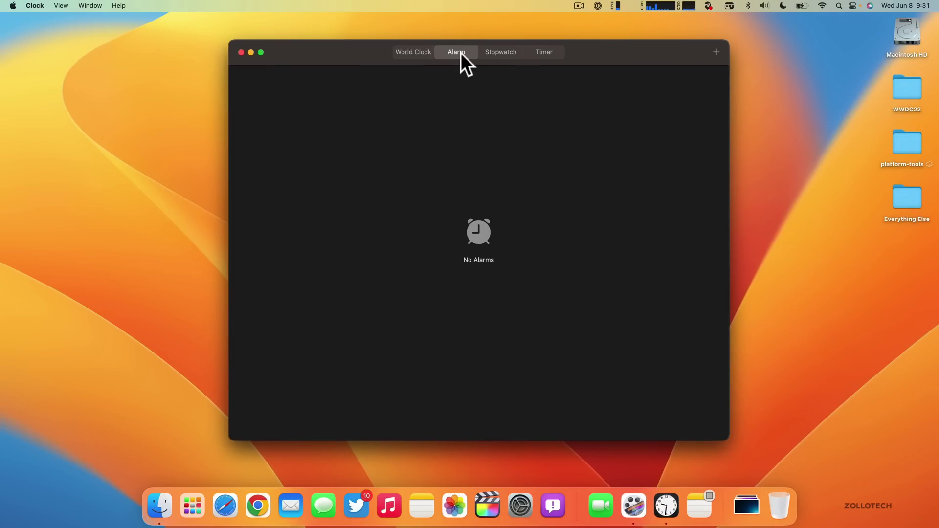
click(502, 51)
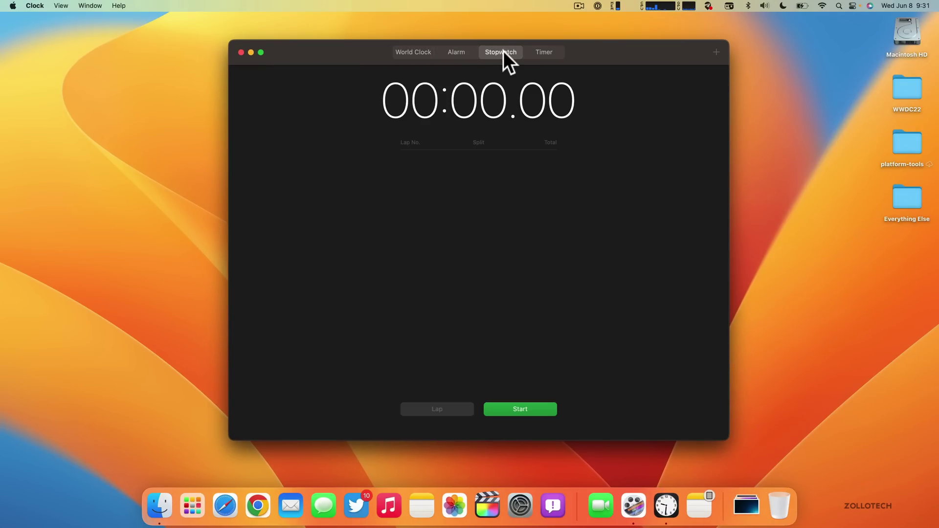
click(553, 51)
click(463, 52)
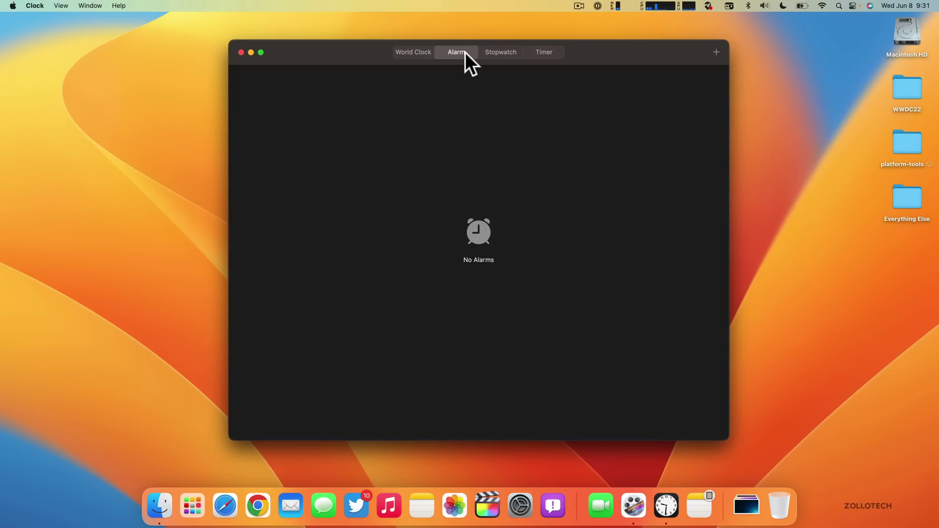
click(241, 52)
click(194, 512)
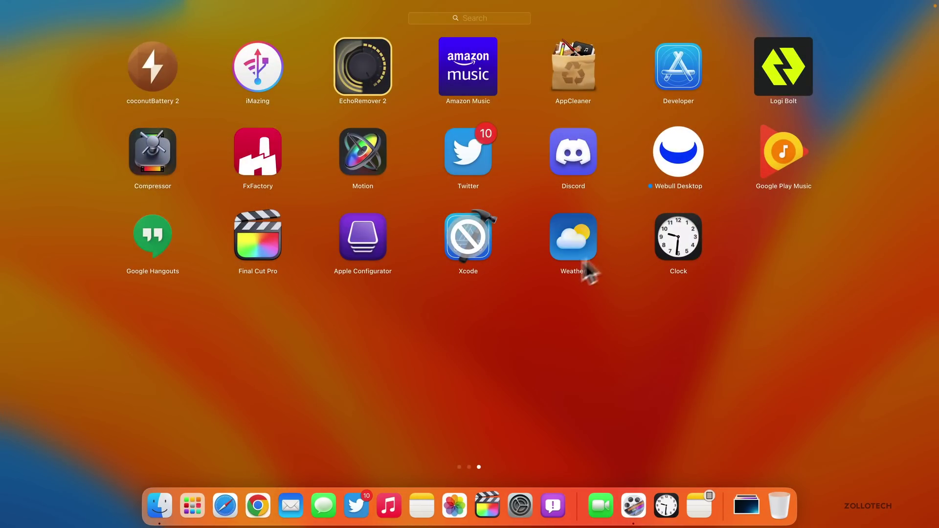
- Launch Weather and scroll through the Clover forecast showing 75° and cloudy
click(575, 240)
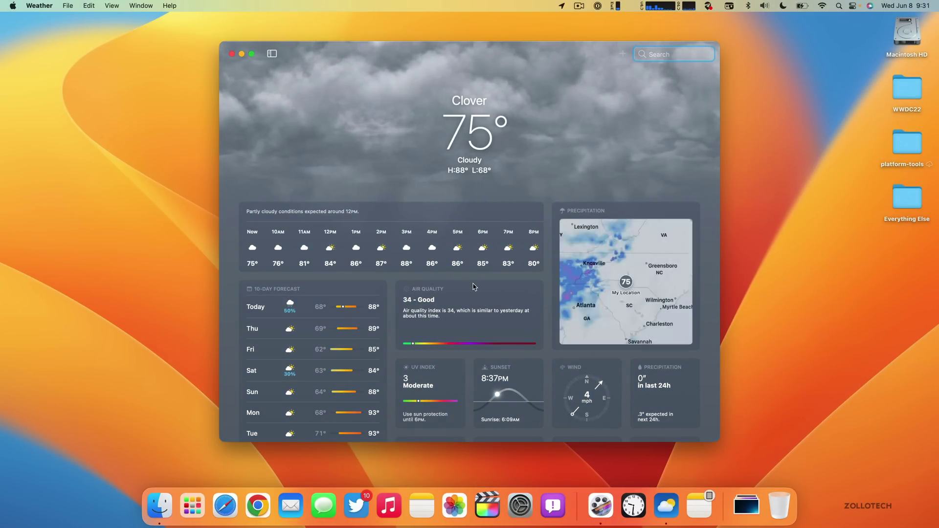
scroll(473, 286, down, 5)
scroll(474, 286, up, 4)
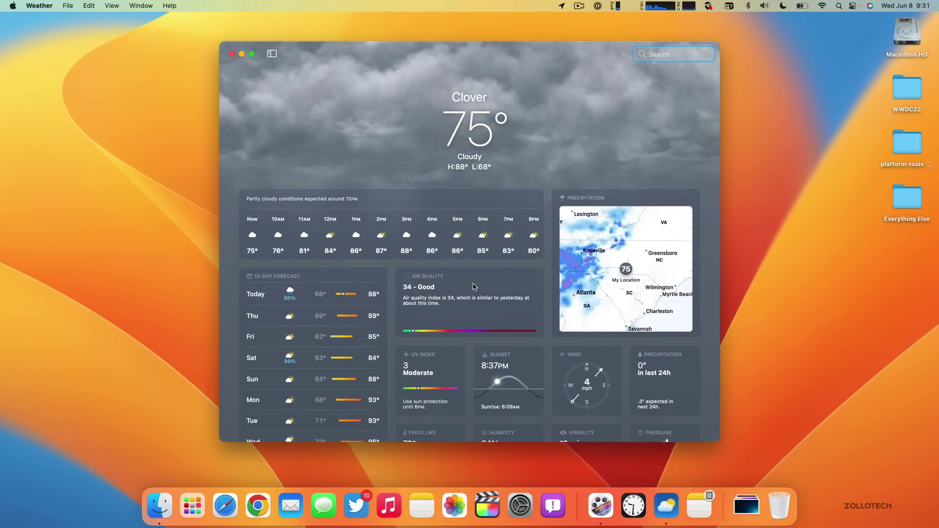
scroll(474, 286, down, 3)
scroll(474, 287, up, 5)
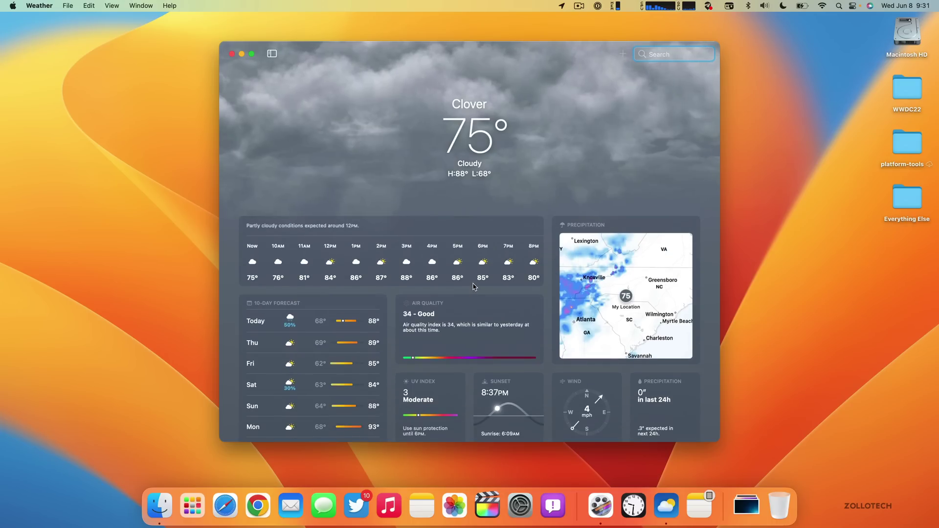
- View the expanded precipitation radar and today's temperature graph, then close Weather
click(637, 264)
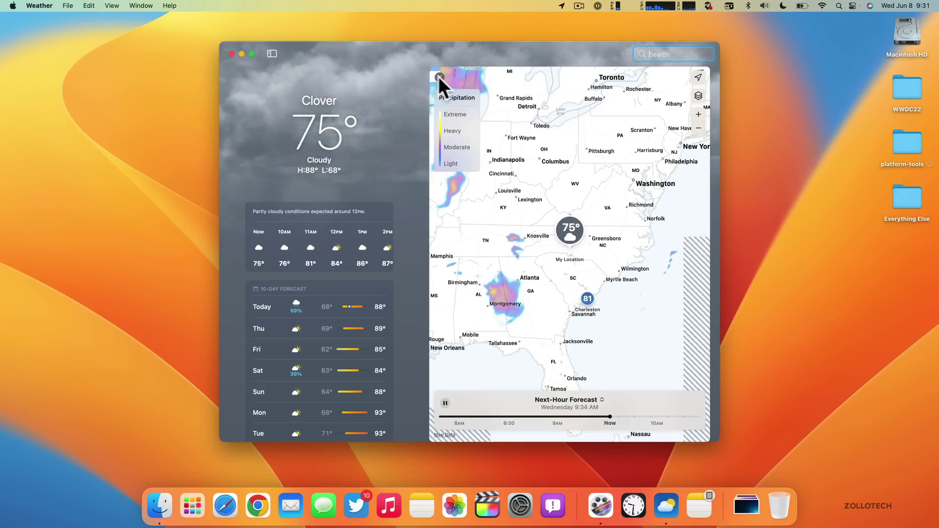
click(439, 77)
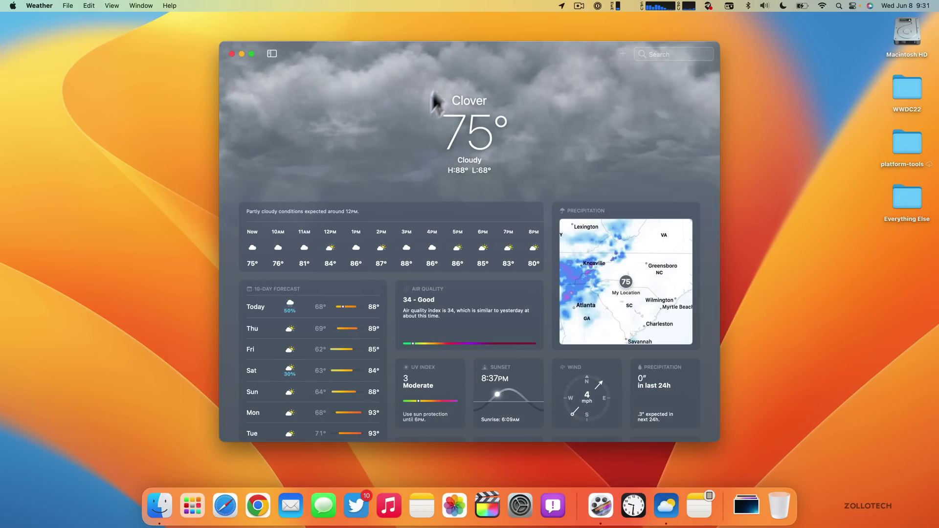
click(354, 252)
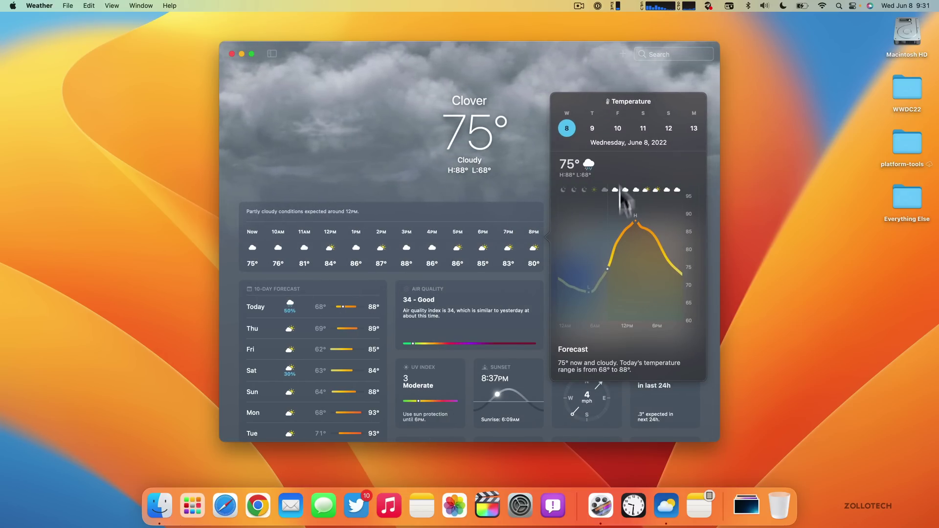
click(508, 157)
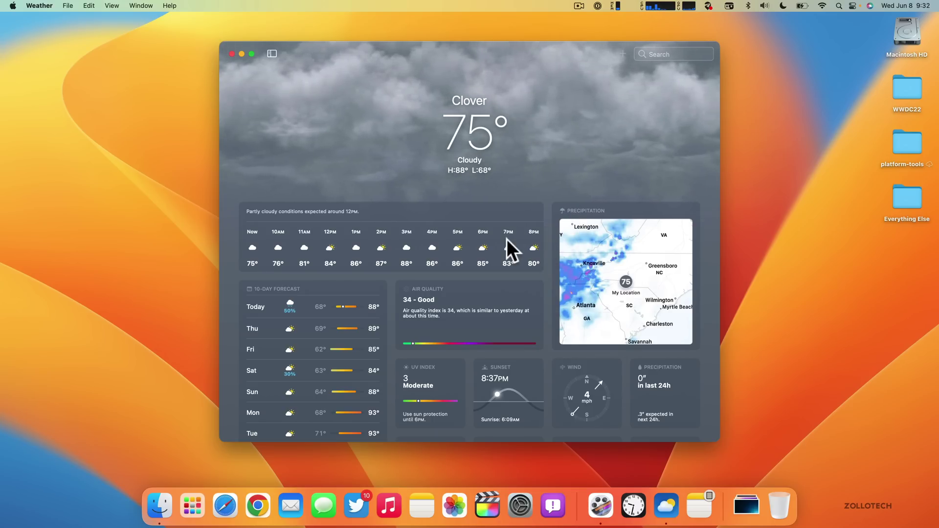
click(231, 55)
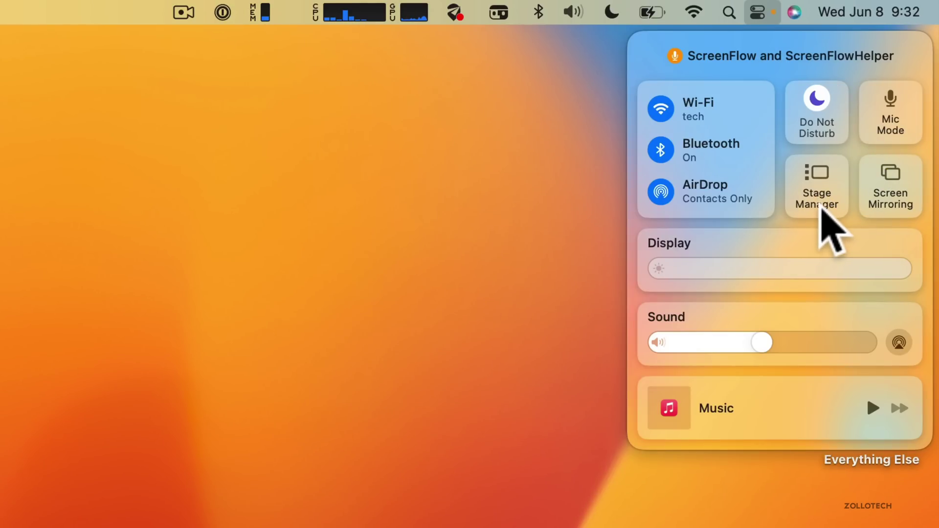
- Turn Stage Manager on in Control Center and bring the Clover Weather window back
click(822, 208)
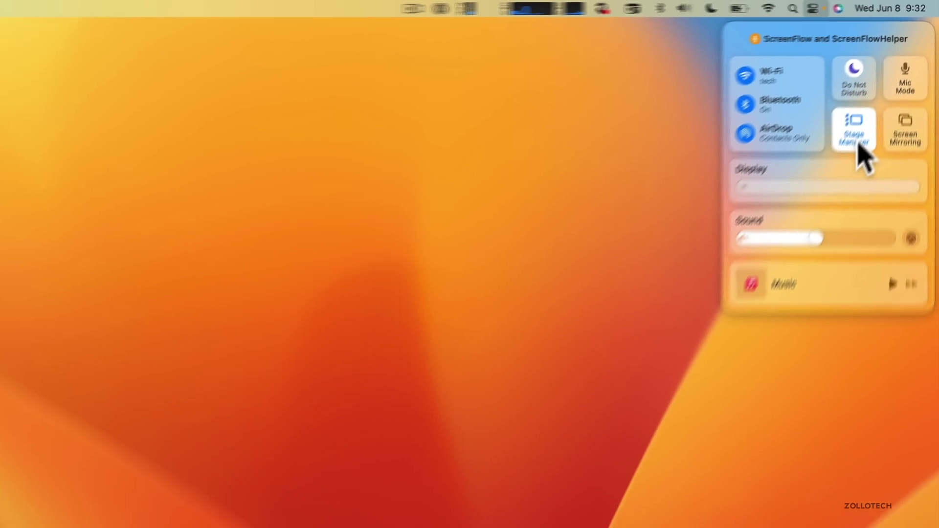
click(721, 231)
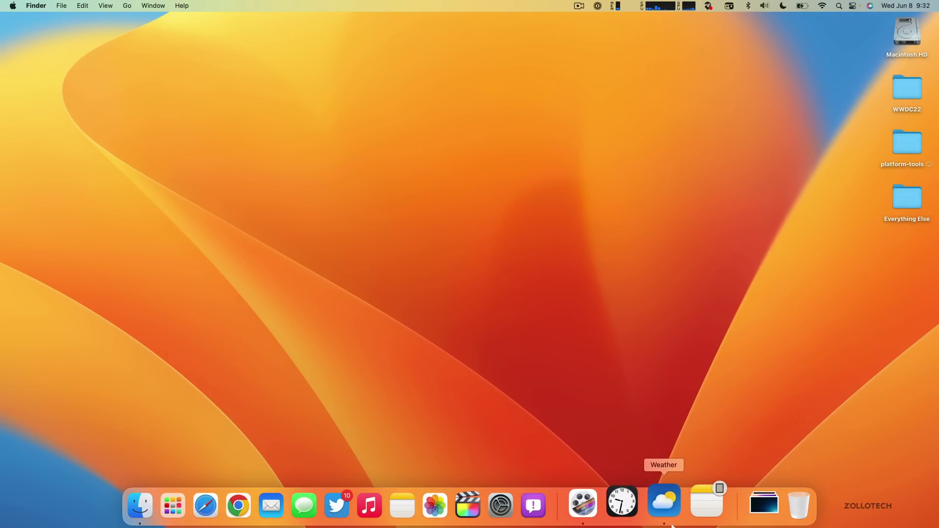
click(666, 507)
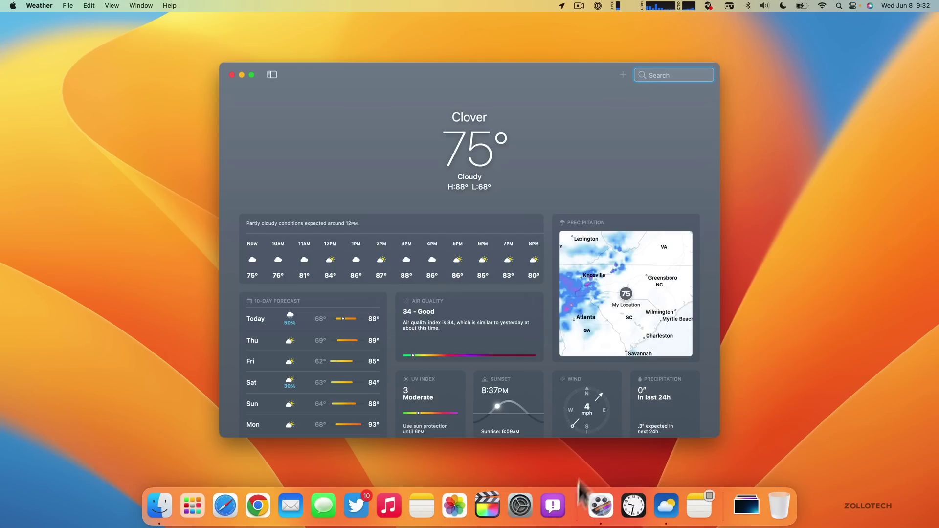
- Open System Settings and Safari, and load apple.com from the Apple favorite
click(524, 504)
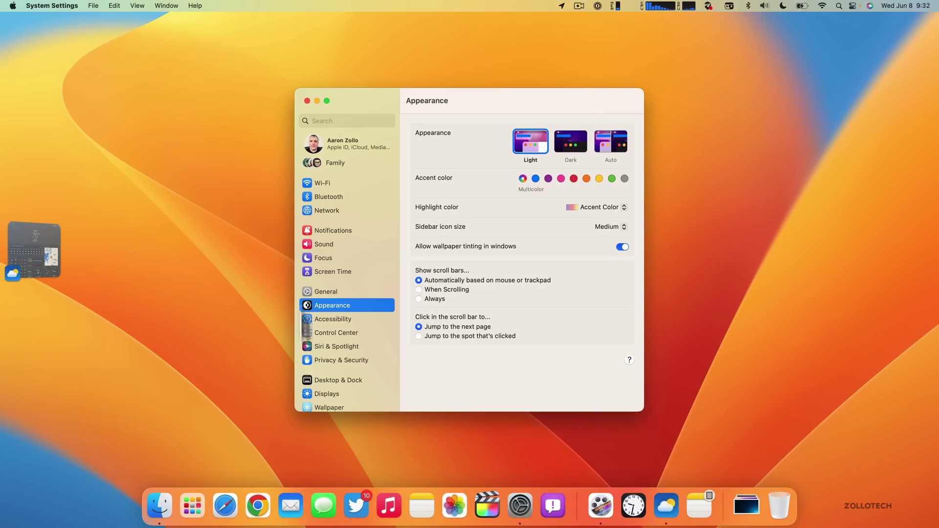
click(220, 495)
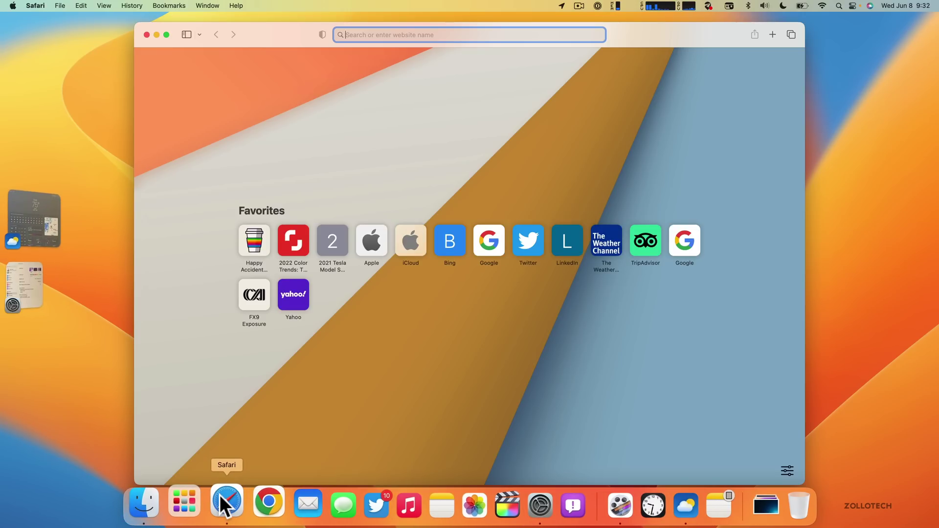
click(375, 204)
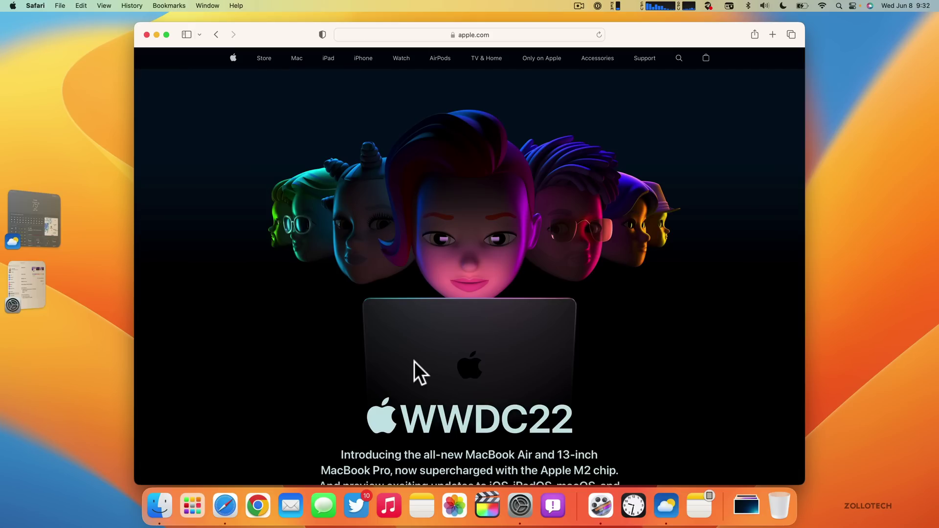
- Switch between Weather, Safari and System Settings via the strip, ending on Safari
click(37, 226)
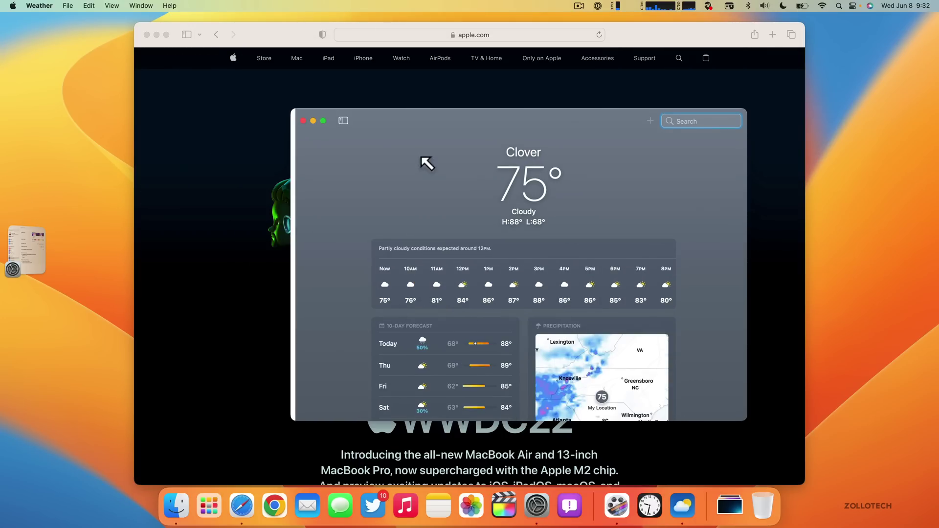
click(227, 113)
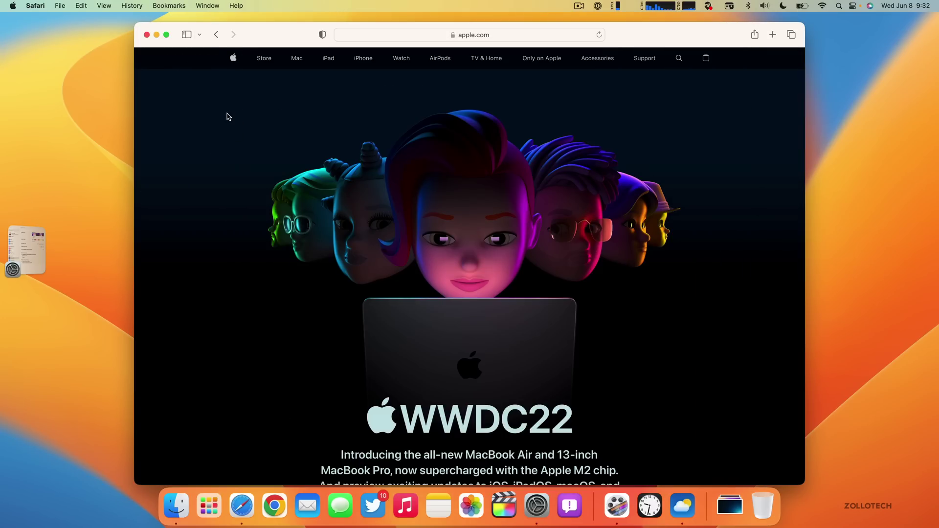
click(29, 264)
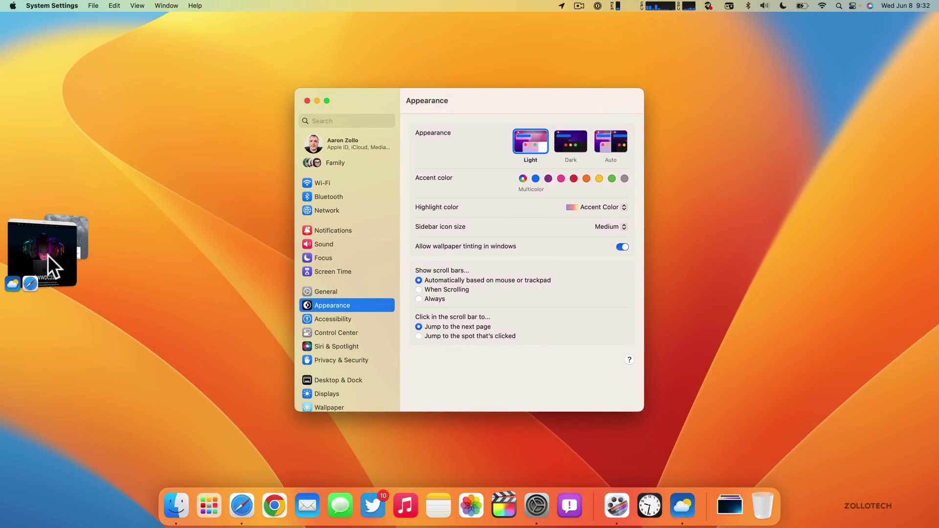
click(48, 255)
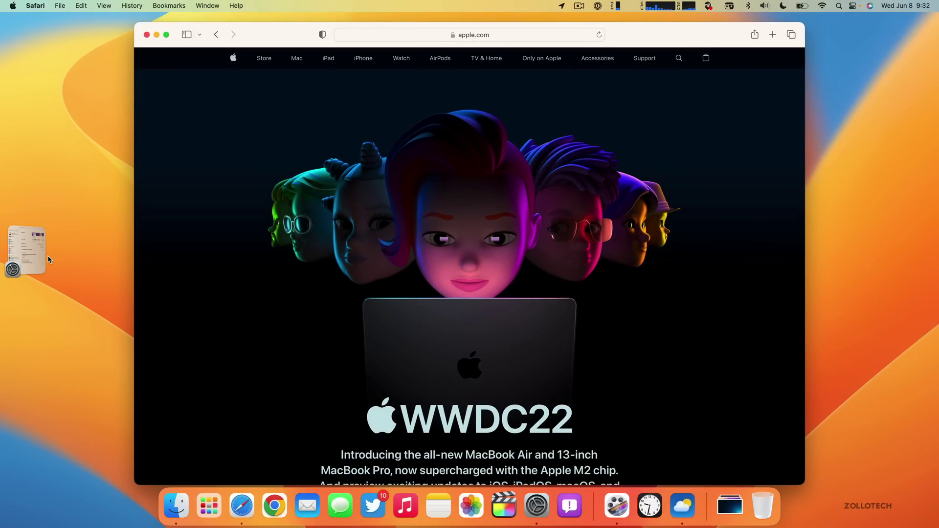
click(9, 245)
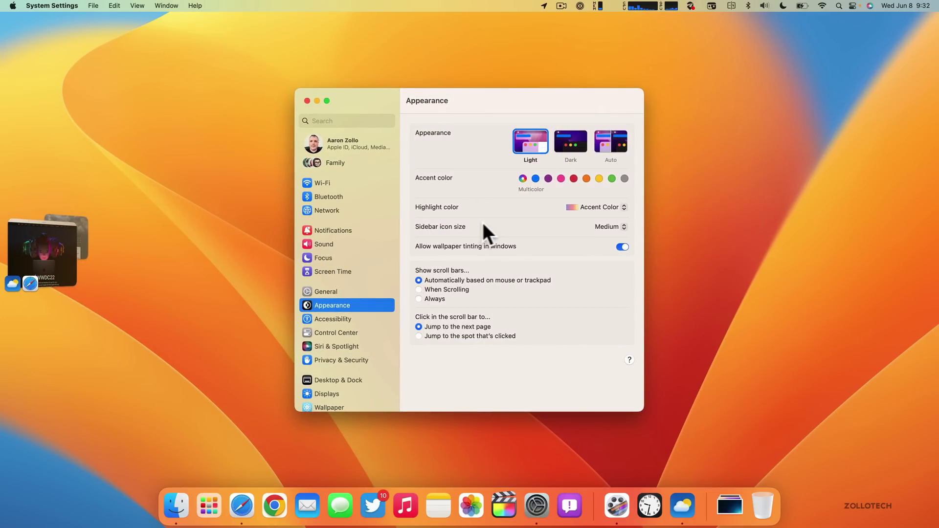
click(29, 272)
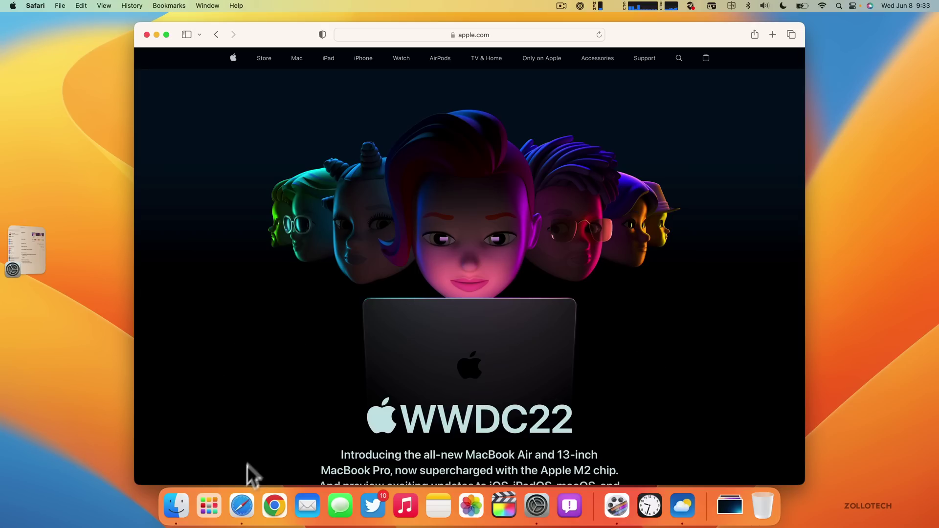
- Browse and dismiss Launchpad's app pages, reveal the desktop, then bring Safari back
click(215, 503)
scroll(317, 197, left, 3)
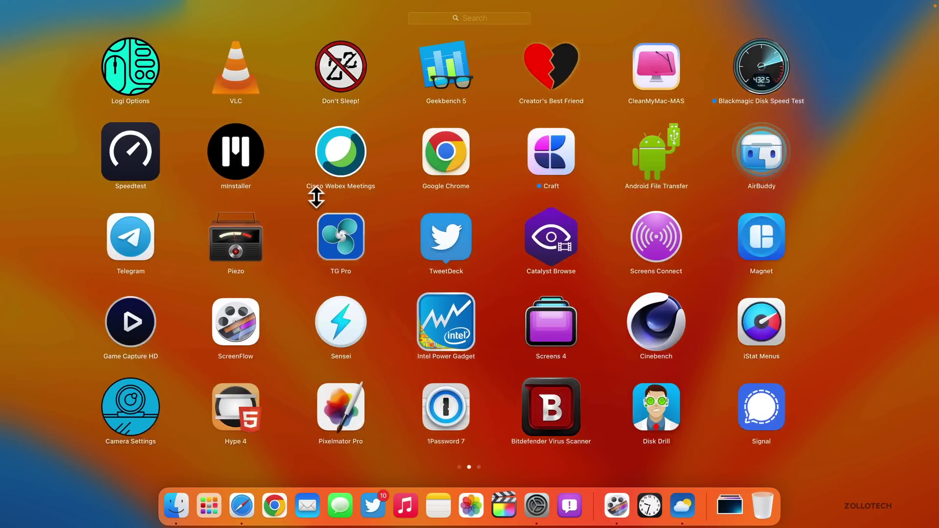
scroll(316, 198, up, 3)
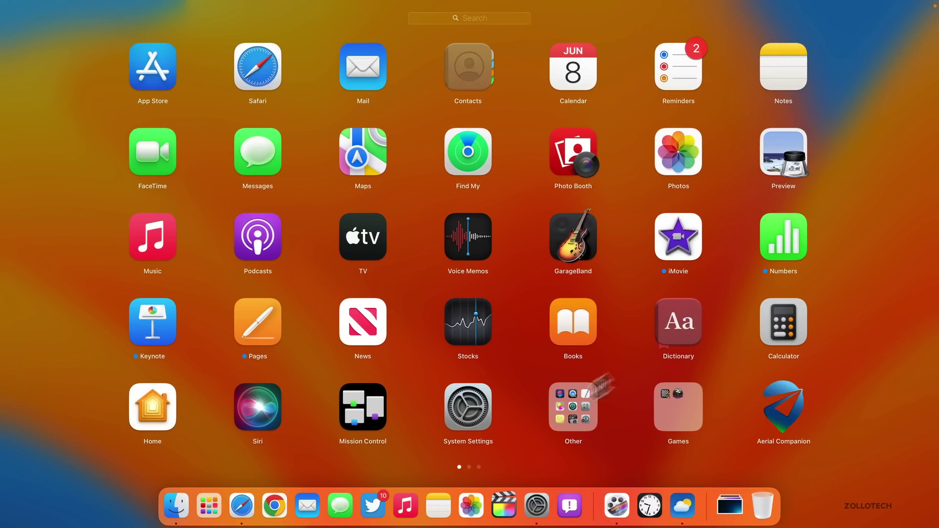
click(739, 411)
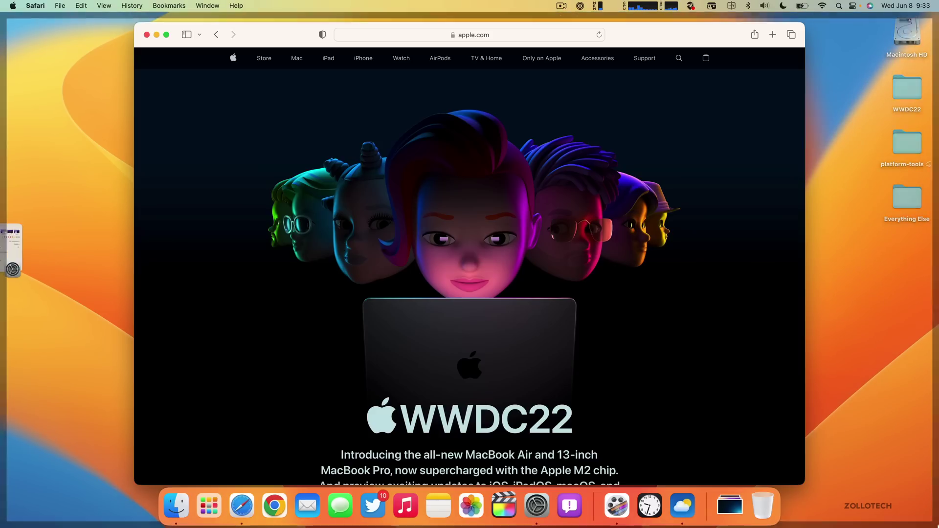
key(F11)
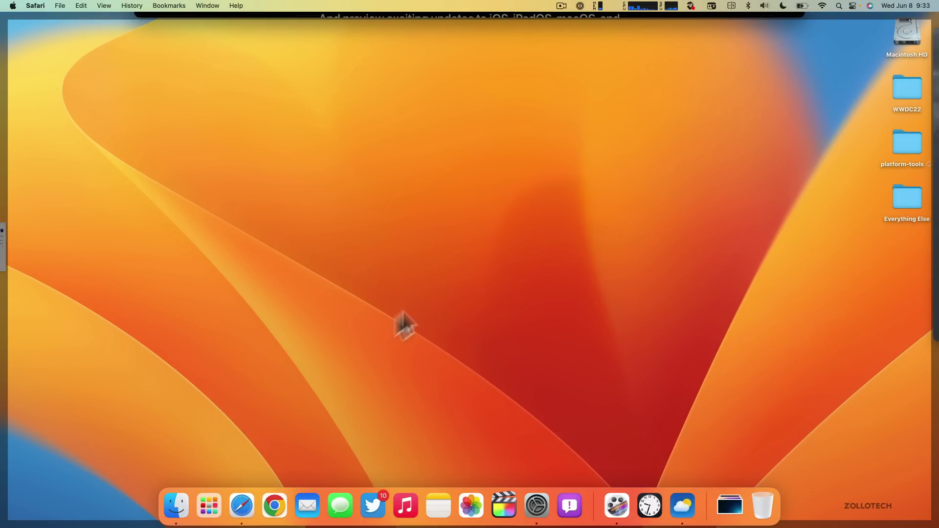
click(134, 317)
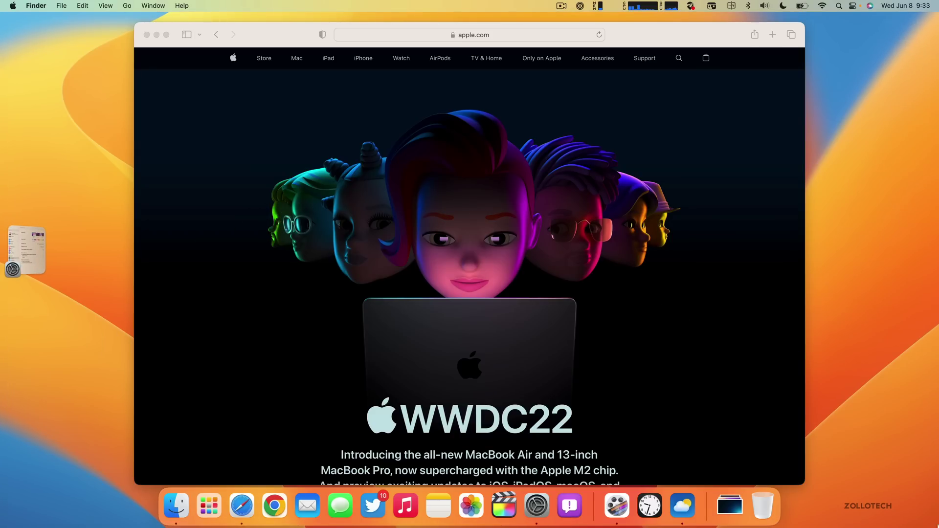
- Restore Safari from the desktop and view the Stage Manager options in Control Center
key(F11)
click(770, 436)
click(853, 5)
click(880, 105)
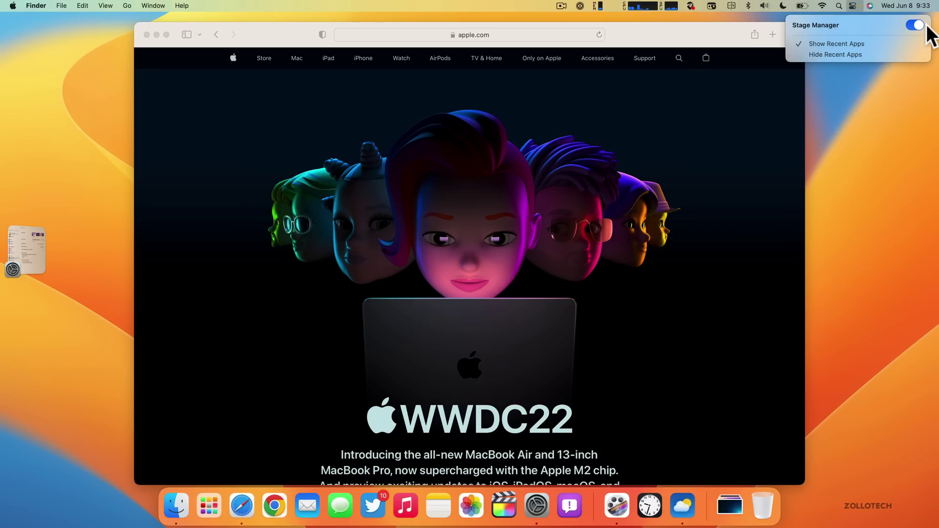
click(856, 6)
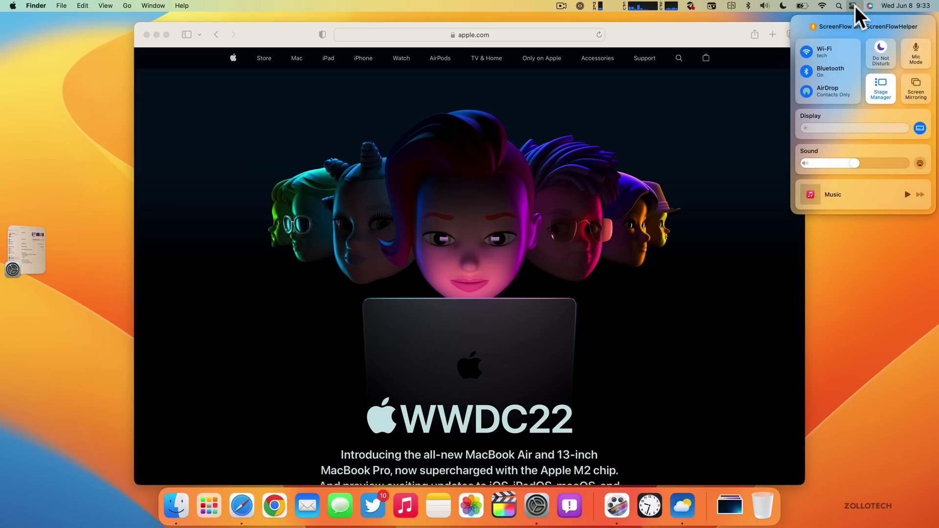
- Close Control Center, launch Home from Launchpad and enlarge its window
click(855, 6)
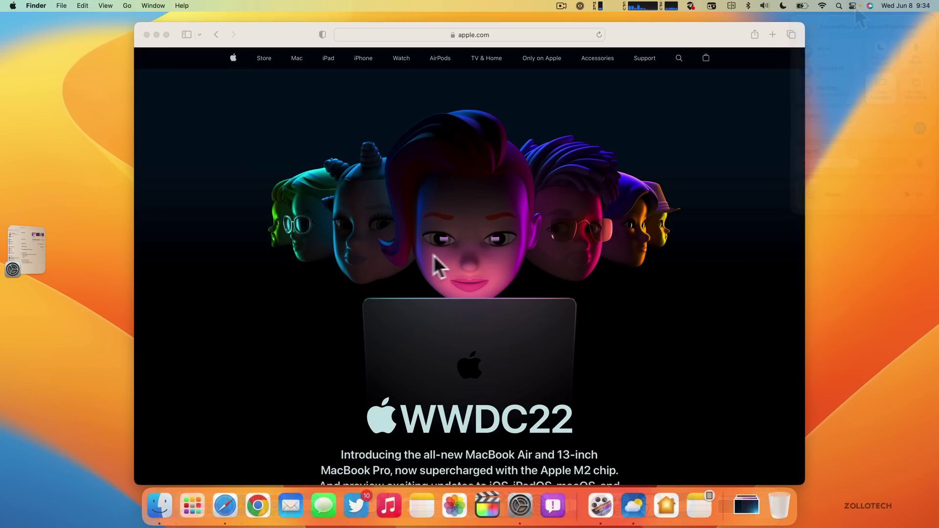
click(192, 507)
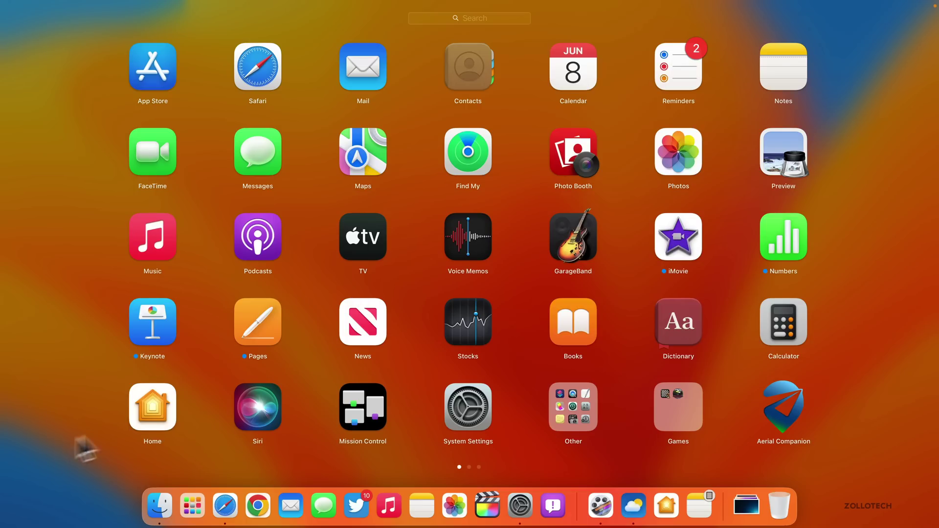
click(151, 414)
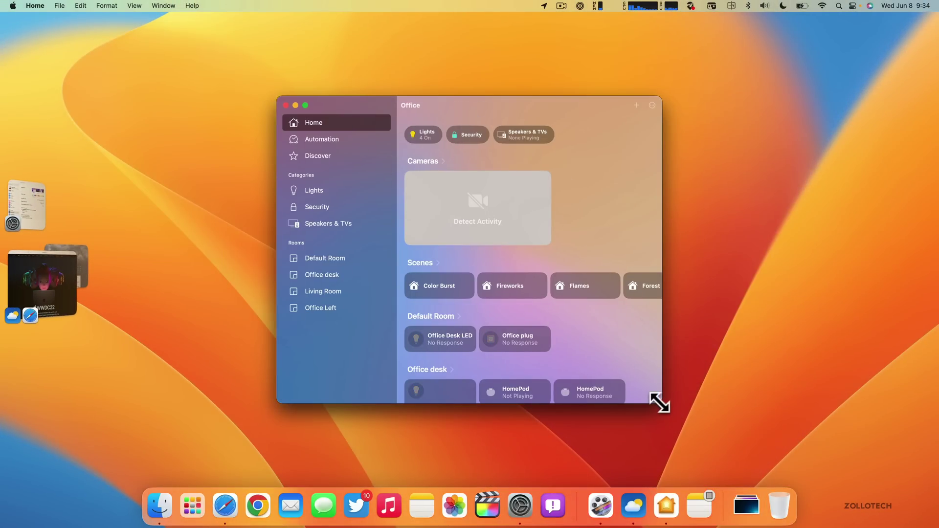
drag(659, 403, 763, 459)
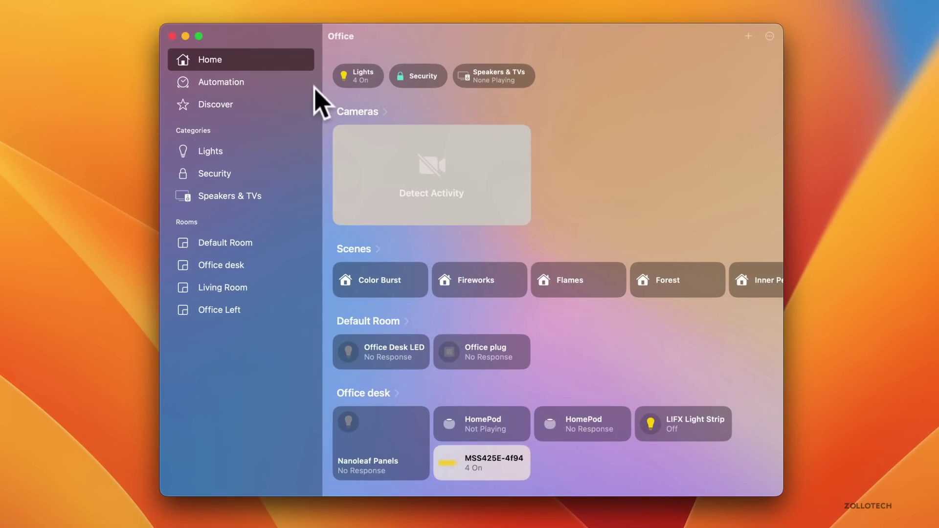
- Tour Home's Lights, Security, Speakers & TVs, Automation and Office home pages, and its homes menu
click(370, 81)
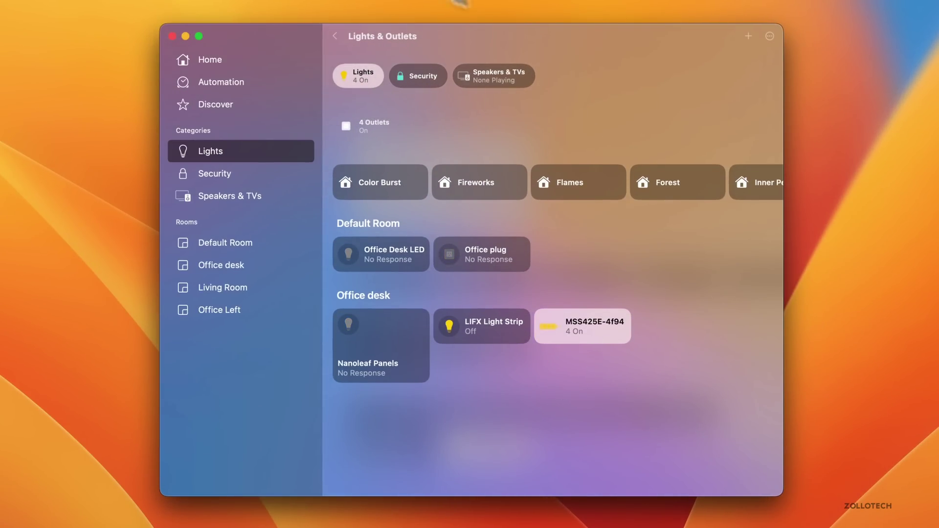
click(423, 74)
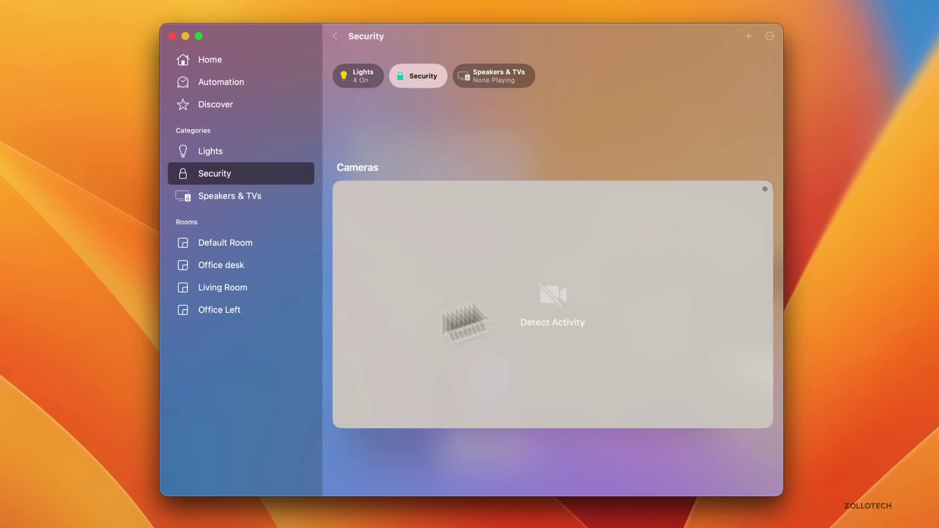
click(509, 88)
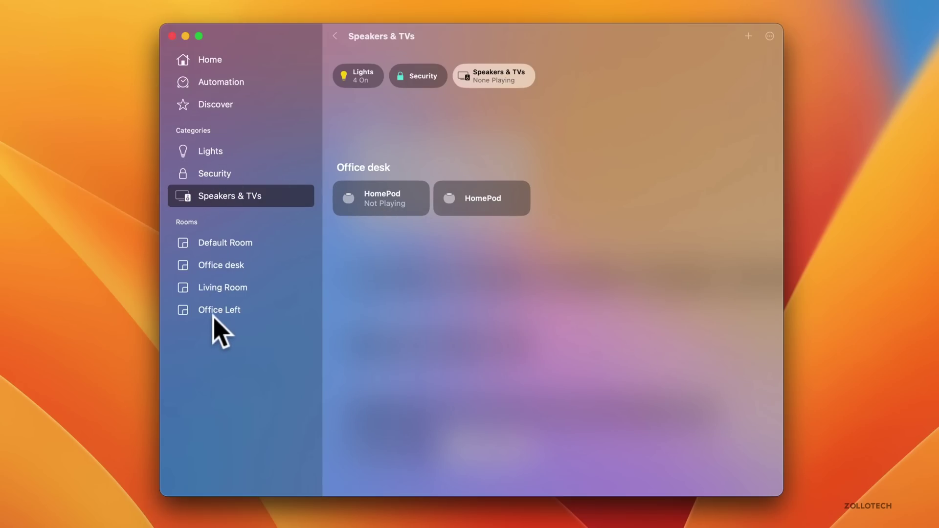
click(221, 81)
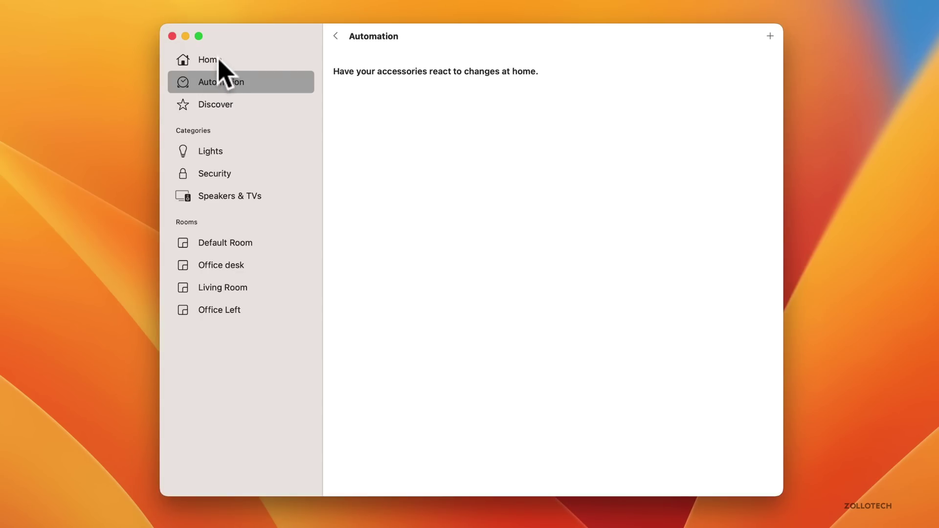
click(219, 59)
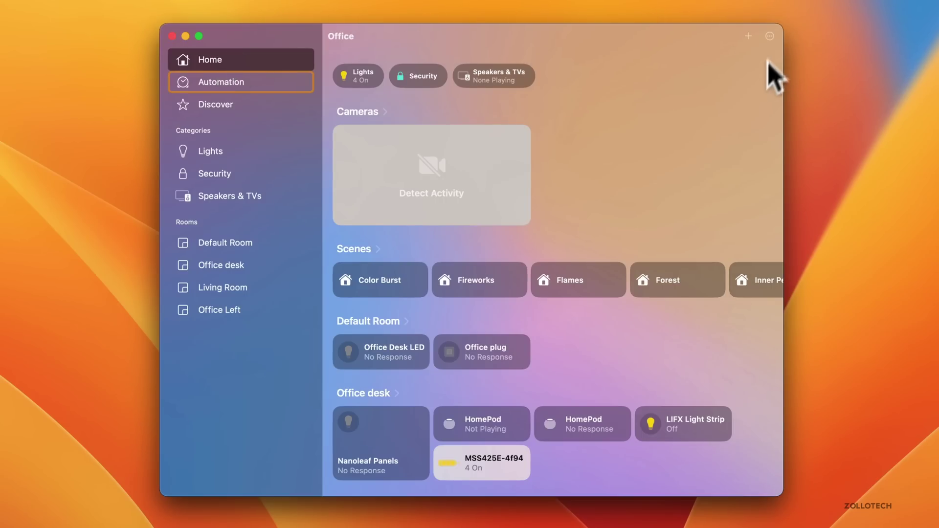
click(769, 36)
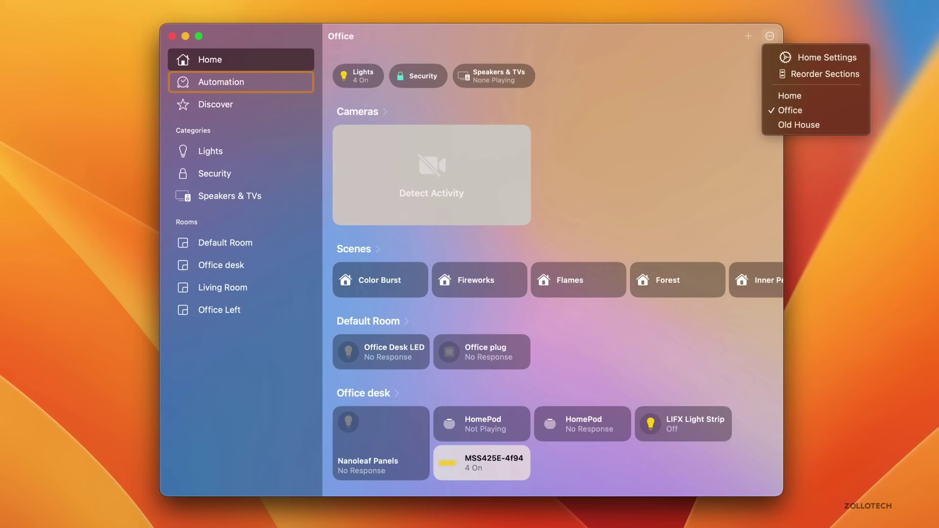
click(175, 39)
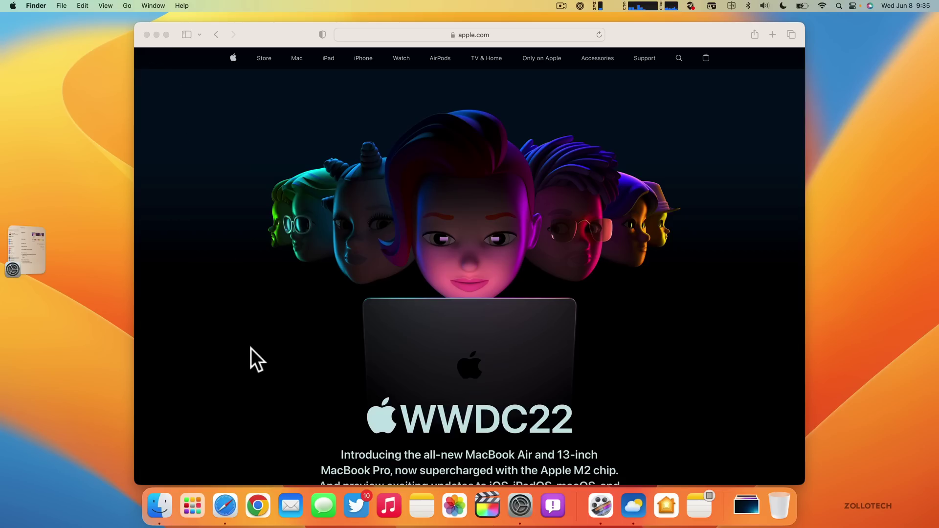
- Check Bluetooth devices, then view FaceTime's screen-sharing choices and microphones (Scarlett Solo USB, MacBook Pro Microphone)
click(749, 6)
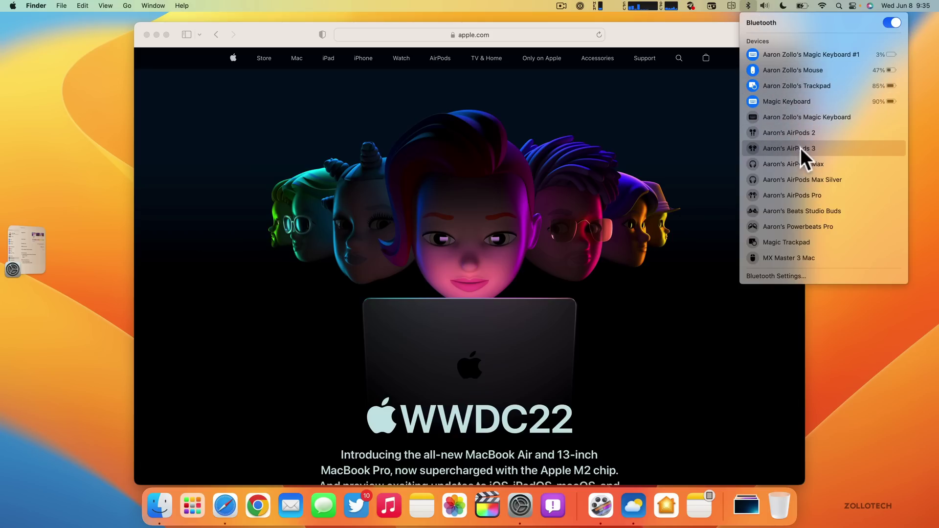
click(676, 233)
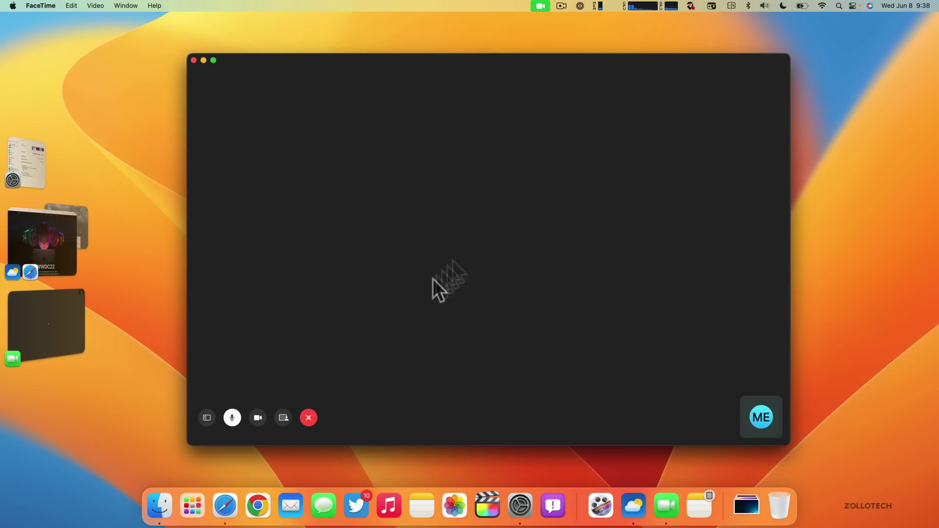
click(282, 420)
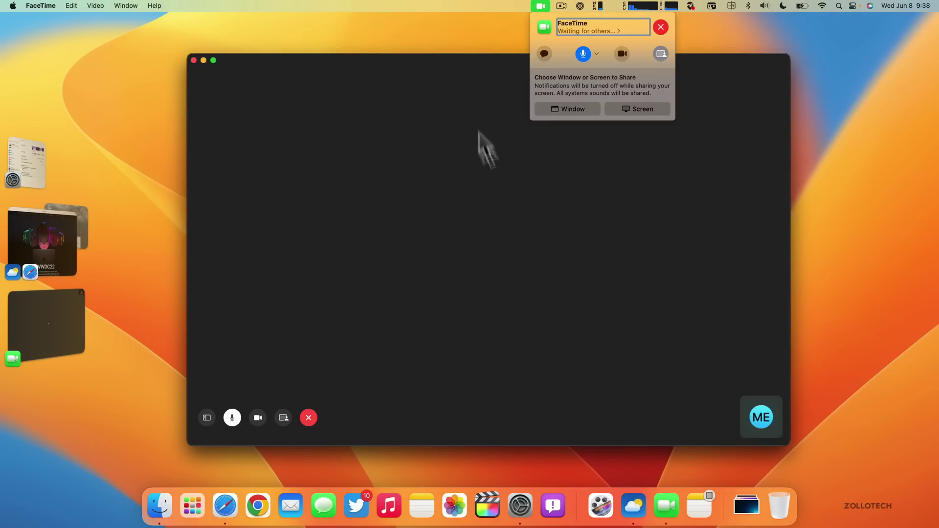
click(656, 54)
click(656, 53)
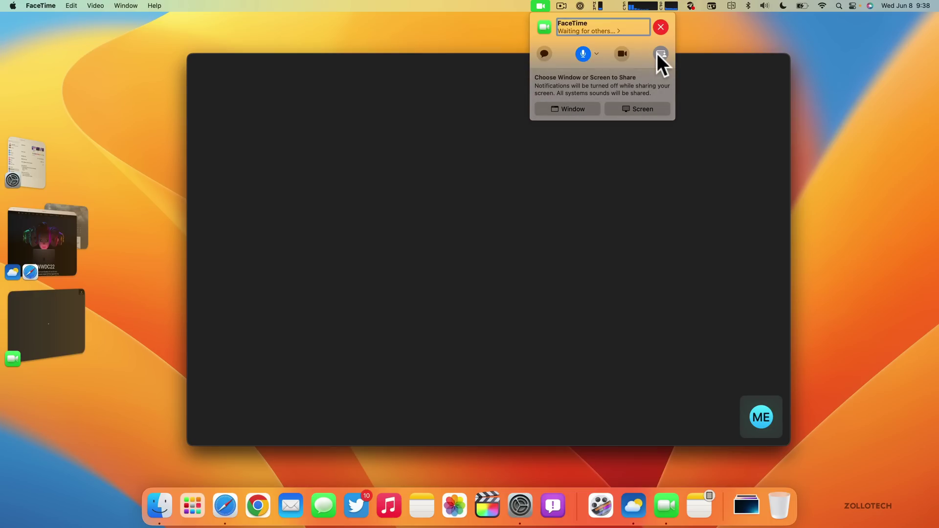
click(596, 54)
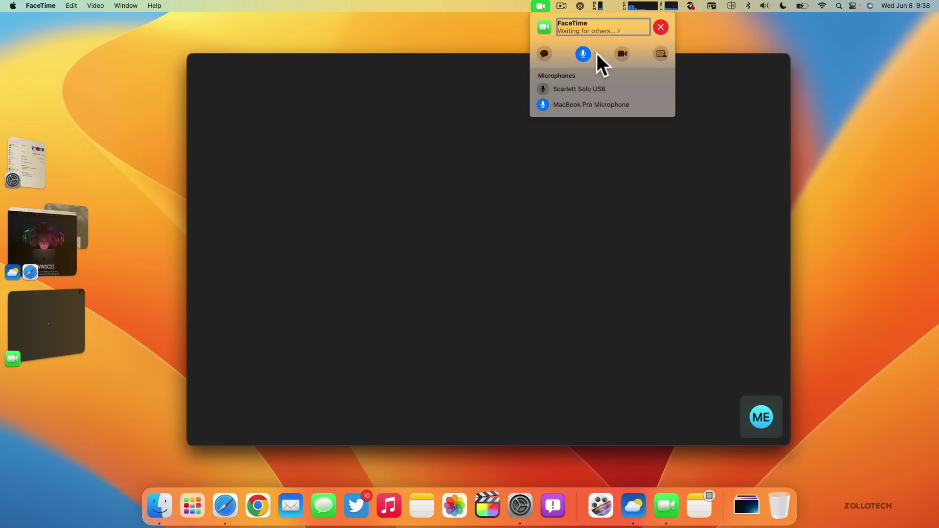
click(615, 157)
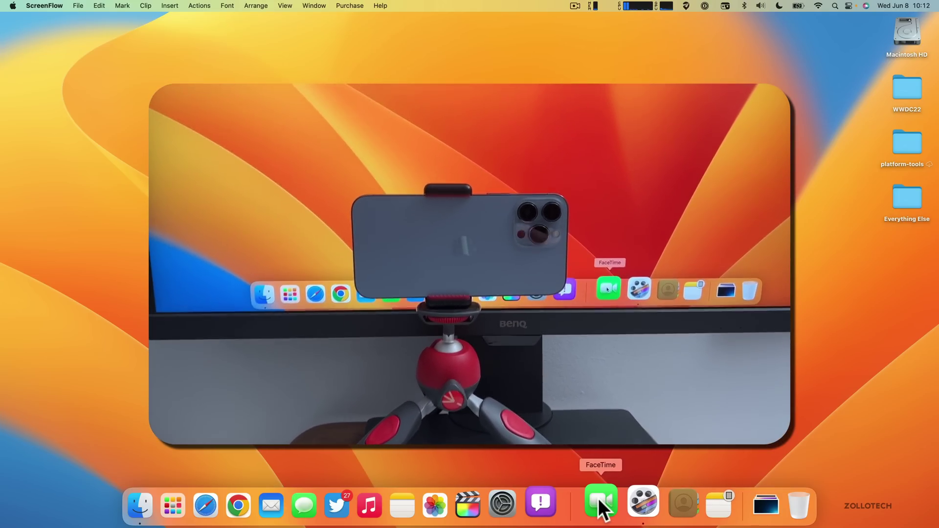
- Launch FaceTime and toggle Studio Light on, then off, in Control Center's Video Effects
click(598, 498)
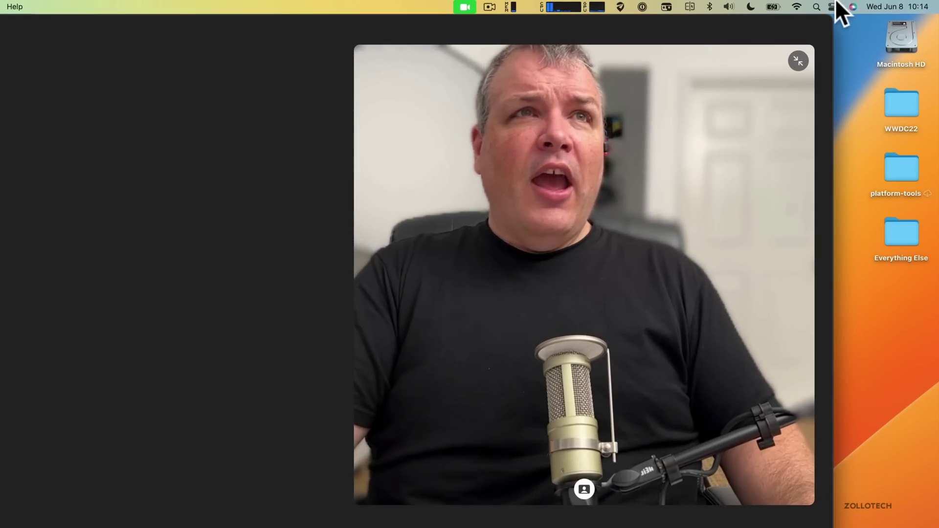
click(845, 5)
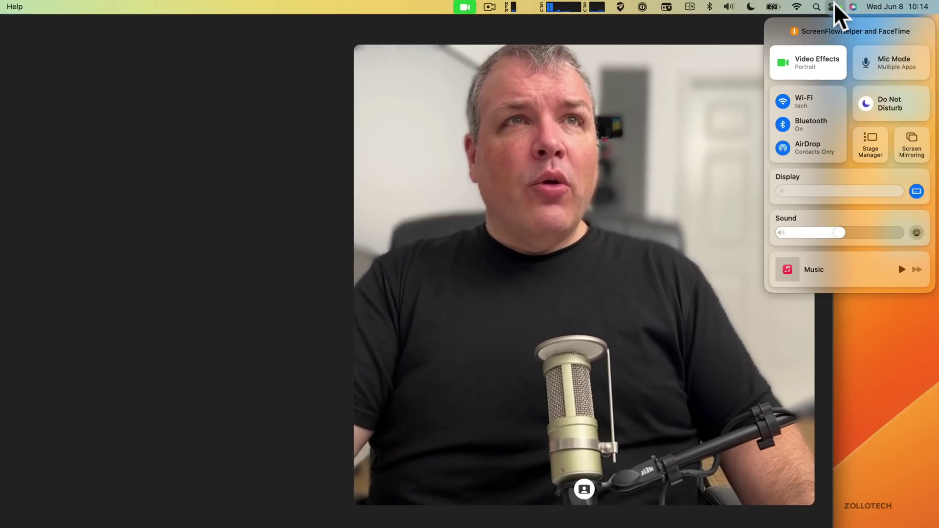
click(809, 60)
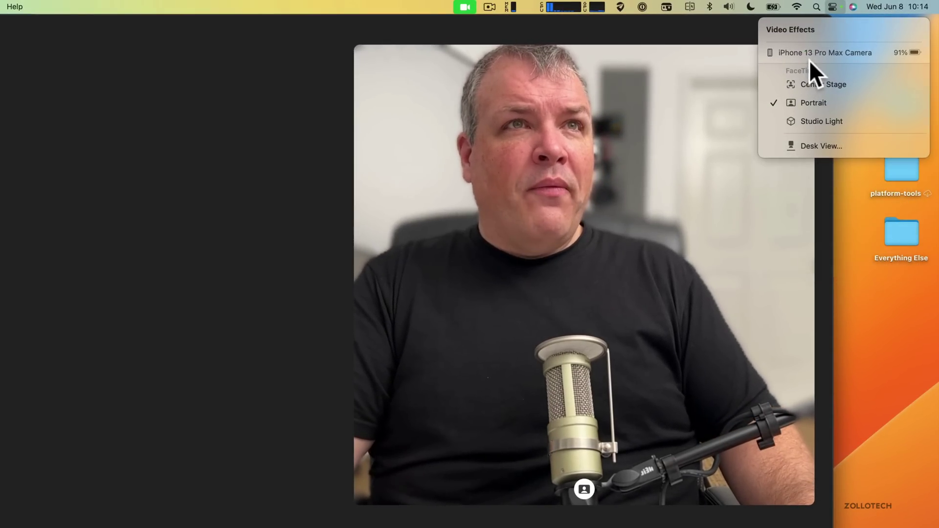
click(793, 121)
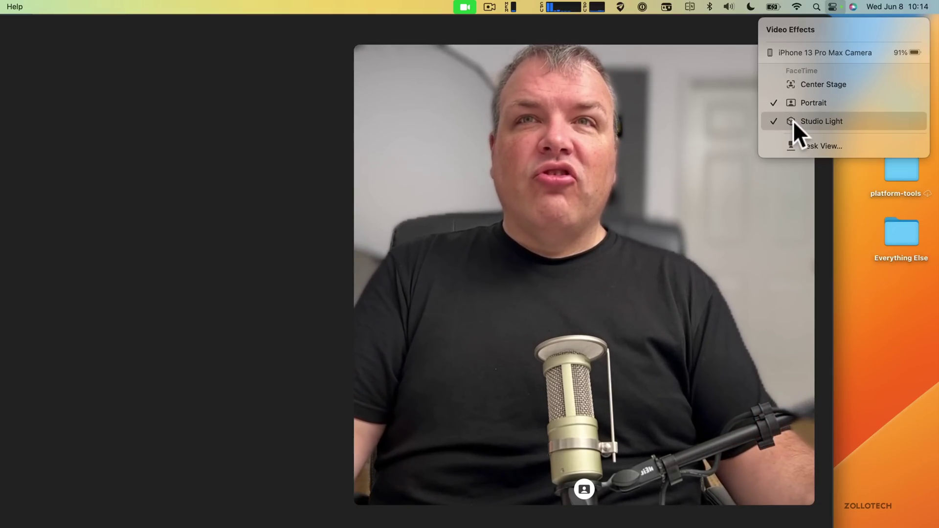
click(794, 120)
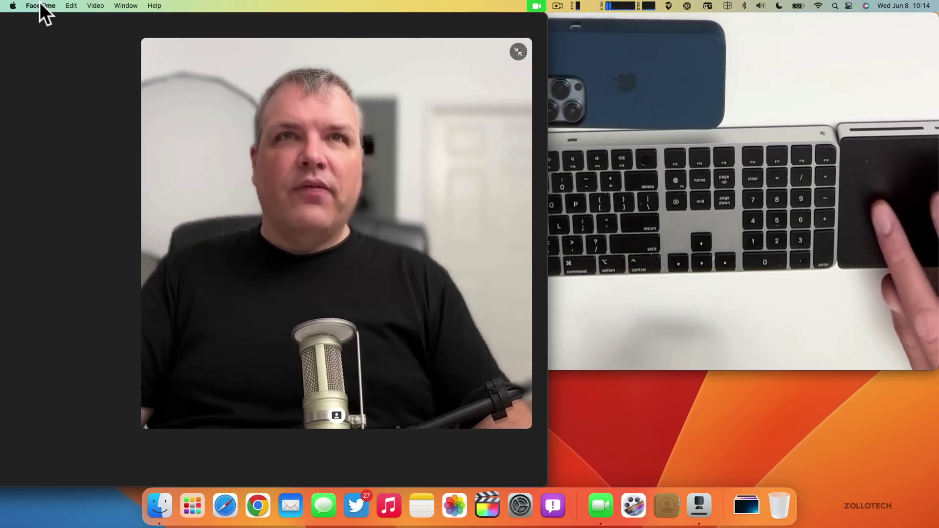
- Move FaceTime left, slide Desk View beside it, and zoom Desk View onto the keyboard
drag(539, 17, 504, 16)
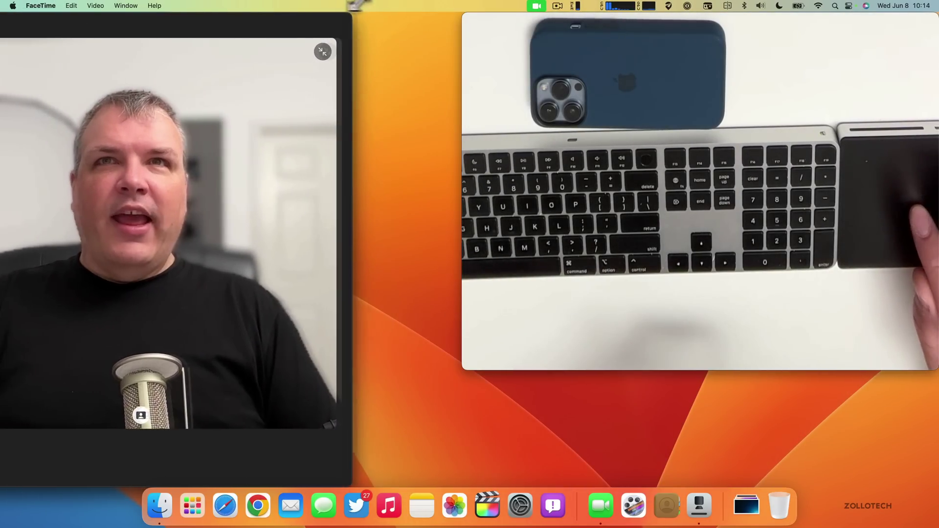
drag(550, 24, 445, 13)
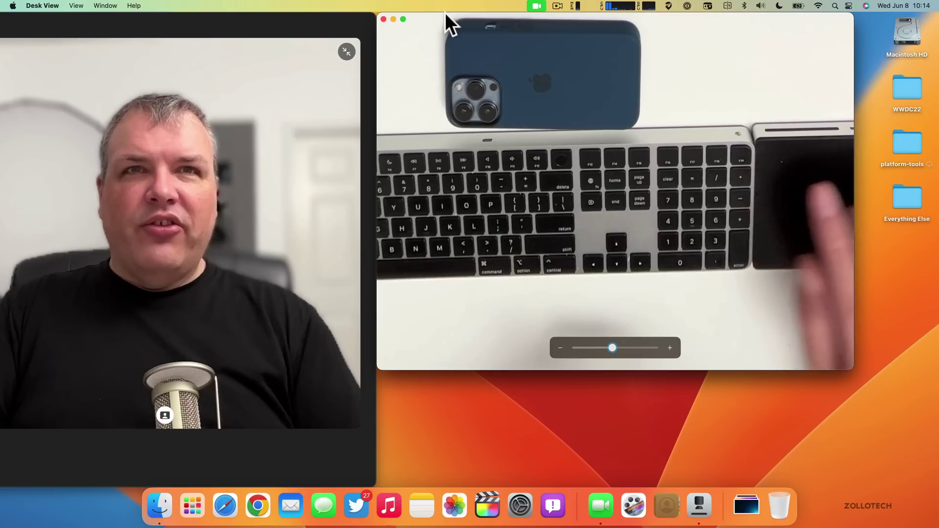
mouse_move(612, 348)
mouse_down()
mouse_move(694, 350)
mouse_move(545, 354)
mouse_move(660, 354)
mouse_move(614, 356)
mouse_up()
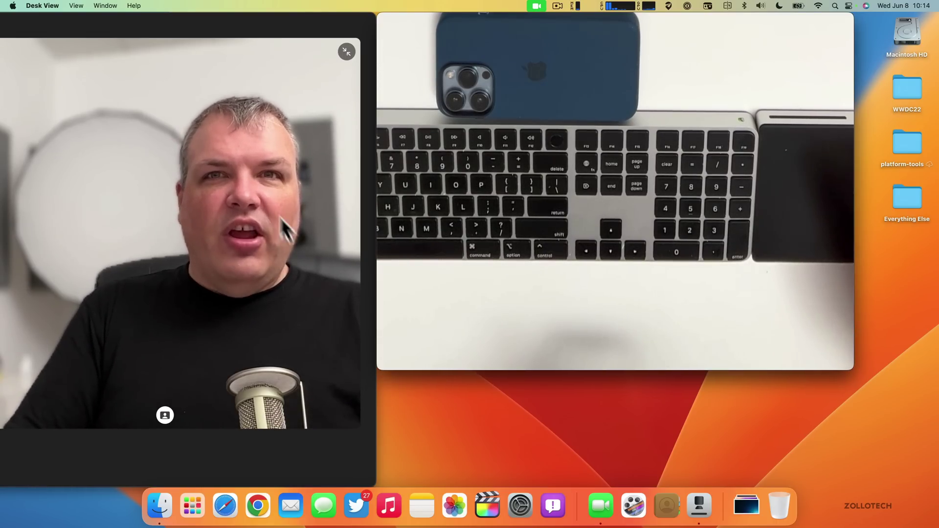
mouse_move(662, 88)
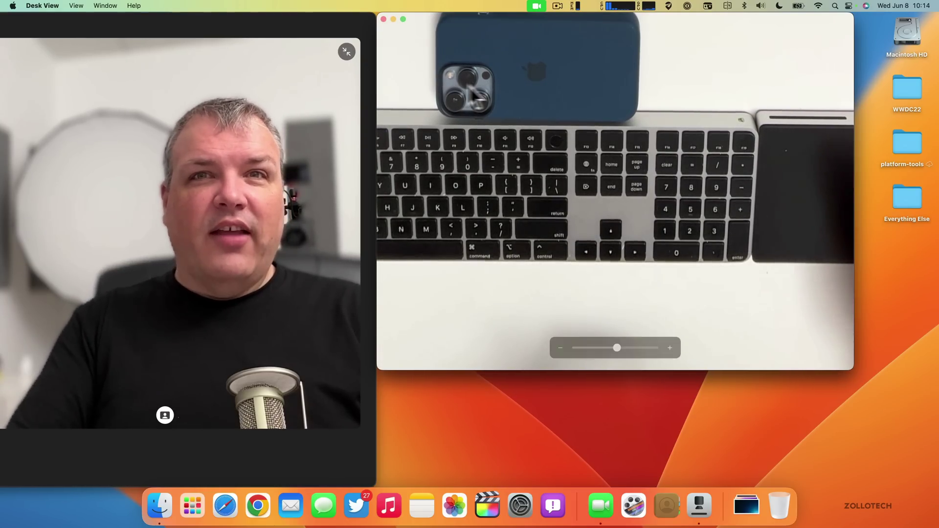
- Review FaceTime's screen-share, camera and microphone lists, then launch Mail from the Dock
click(538, 6)
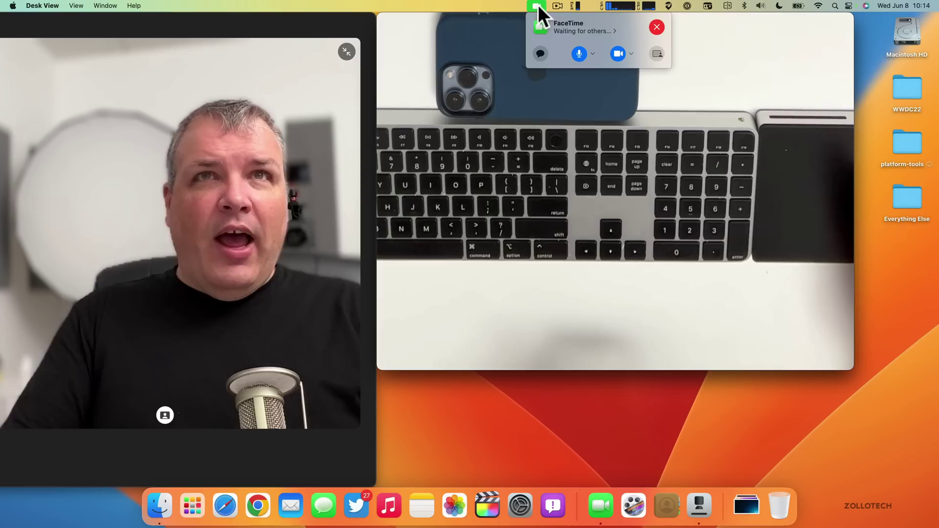
click(658, 53)
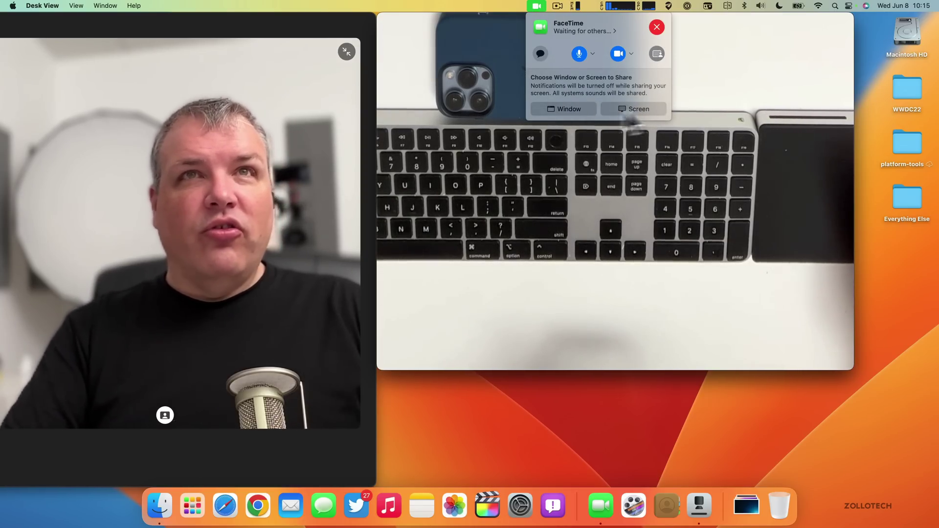
click(632, 54)
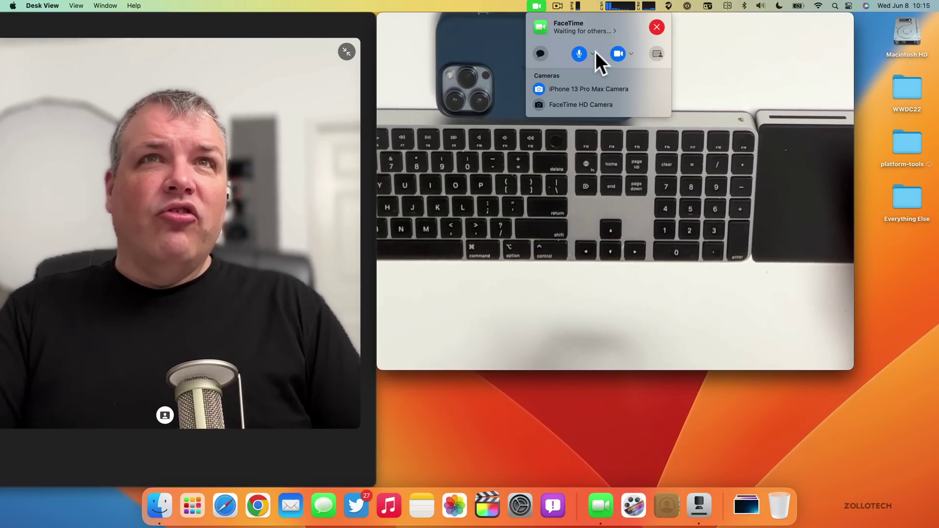
click(594, 52)
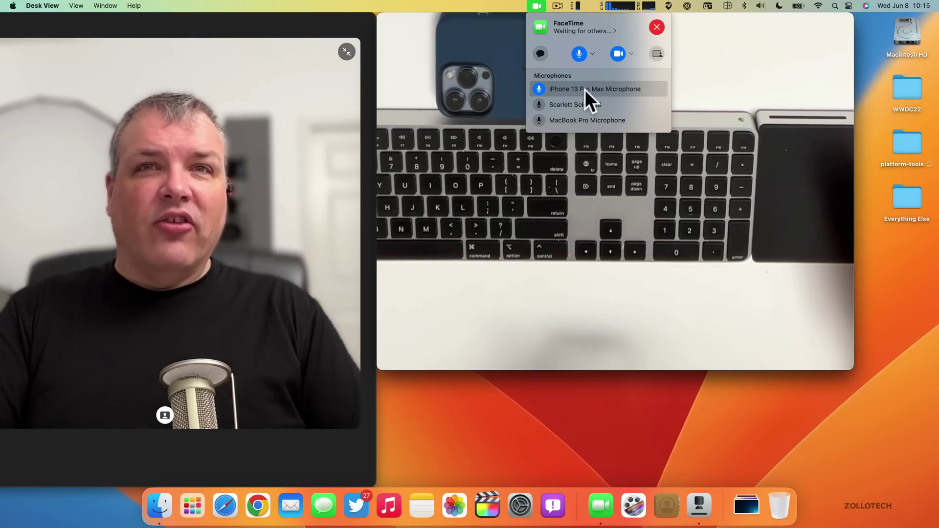
mouse_move(590, 184)
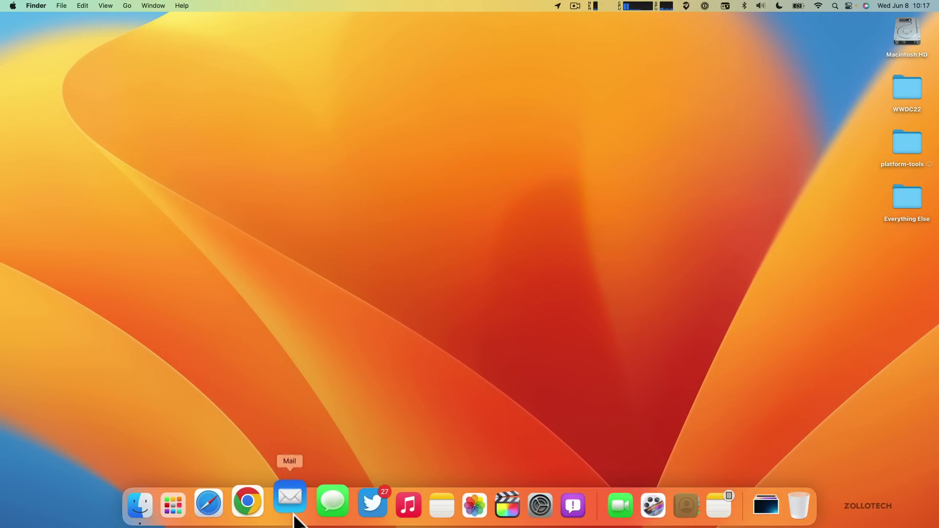
click(294, 515)
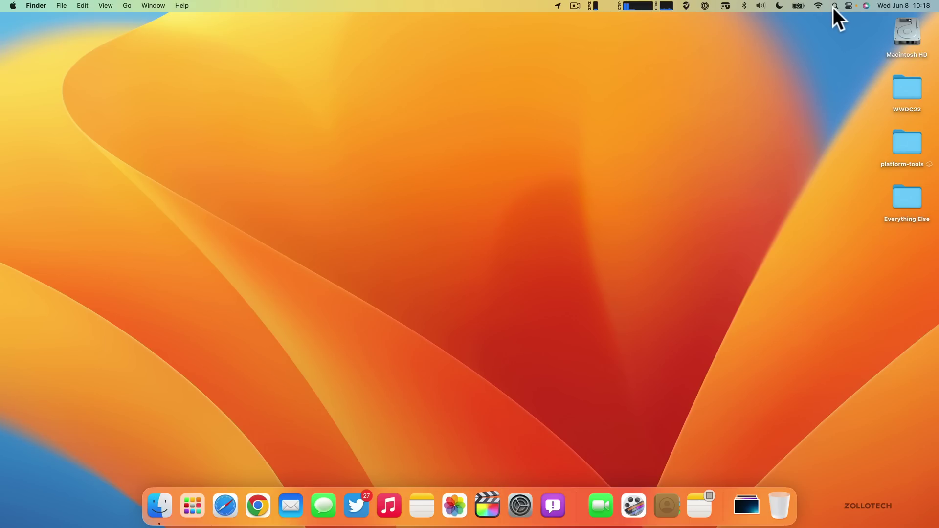
- Open Spotlight Search with Command-Space
key(super+space)
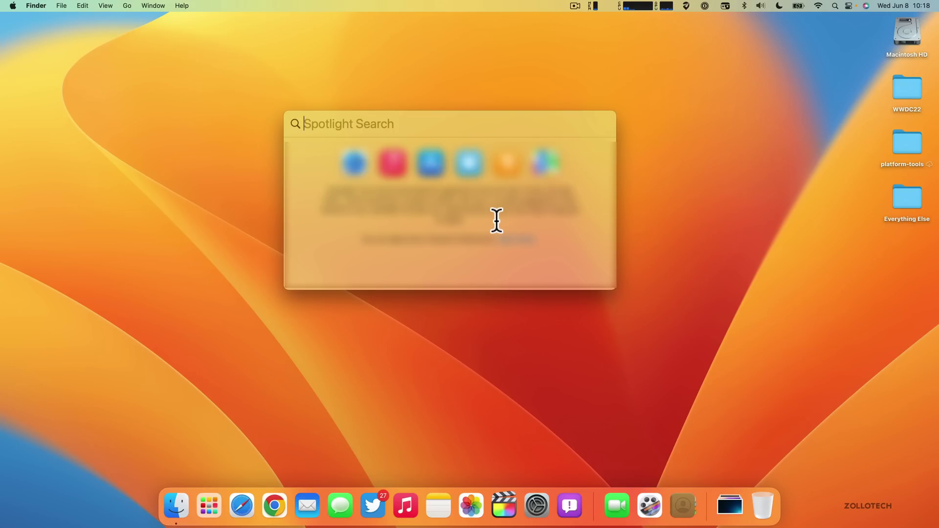
- Search Spotlight for 'cars' and preview the Cars poster and red Tesla web images
text(cars)
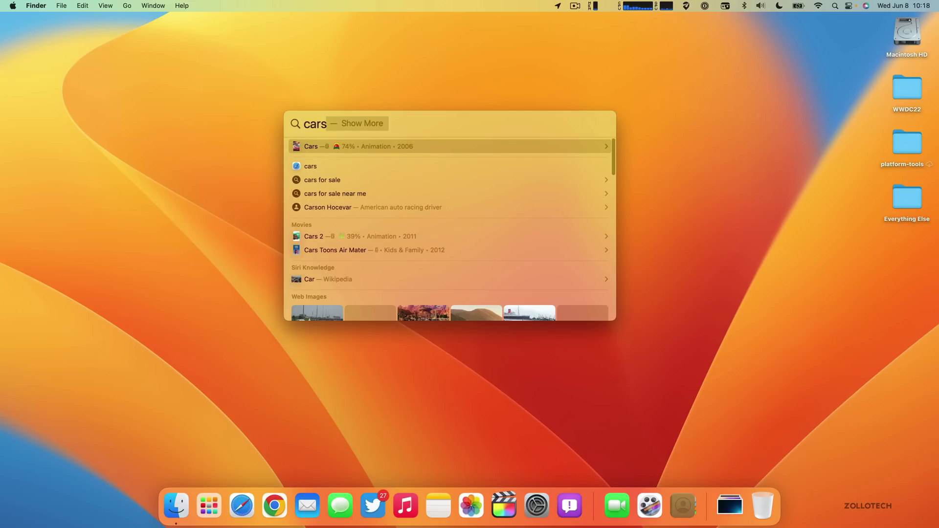
scroll(435, 301, down, 5)
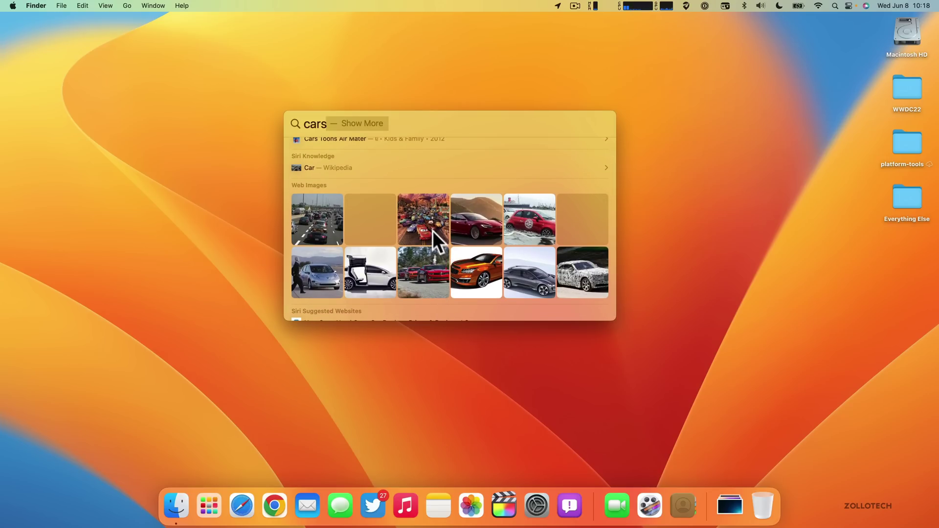
click(433, 229)
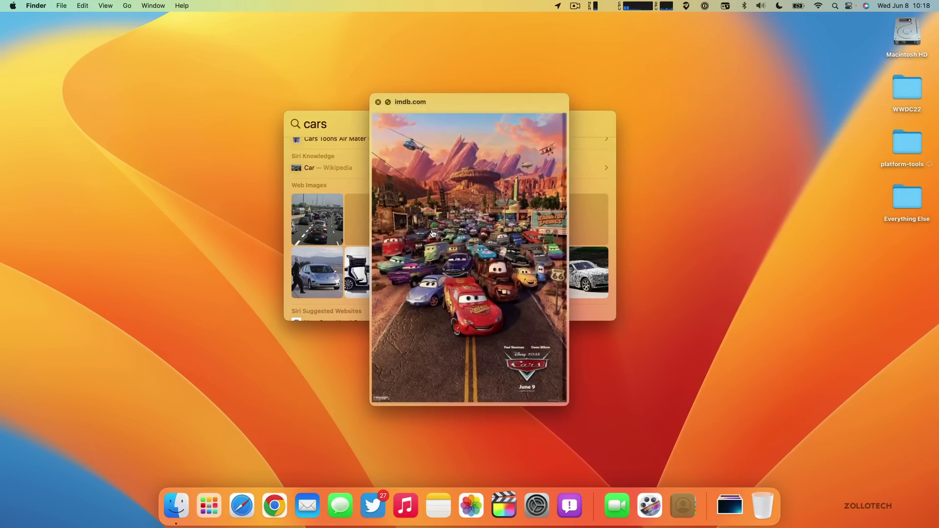
key(space)
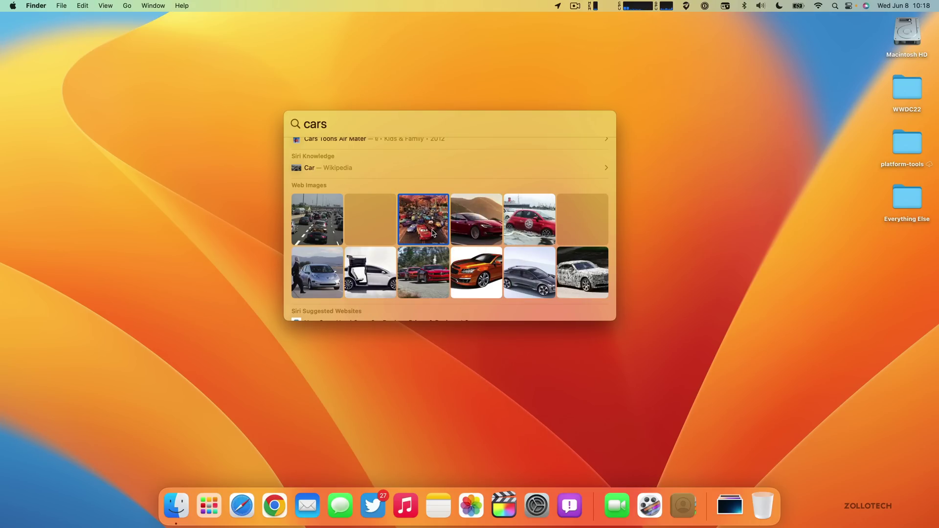
click(472, 233)
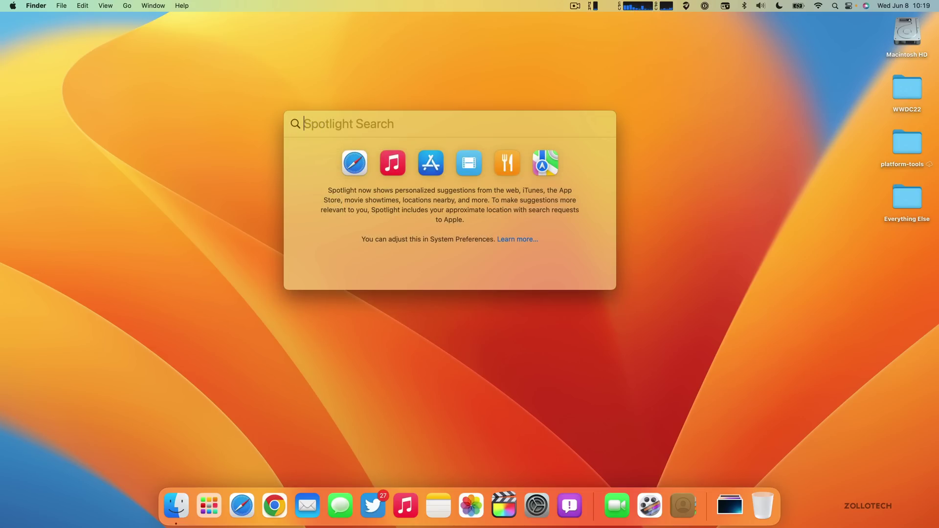
- Look up 'set an alrm for 30 minutes' in Safari, hide Safari, then clear and dismiss Spotlight
text(set)
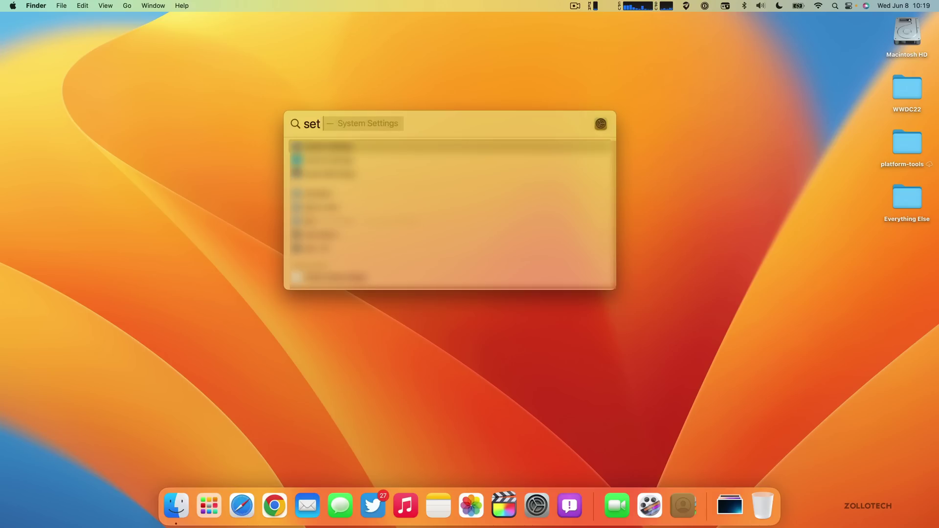
text( an alrm for )
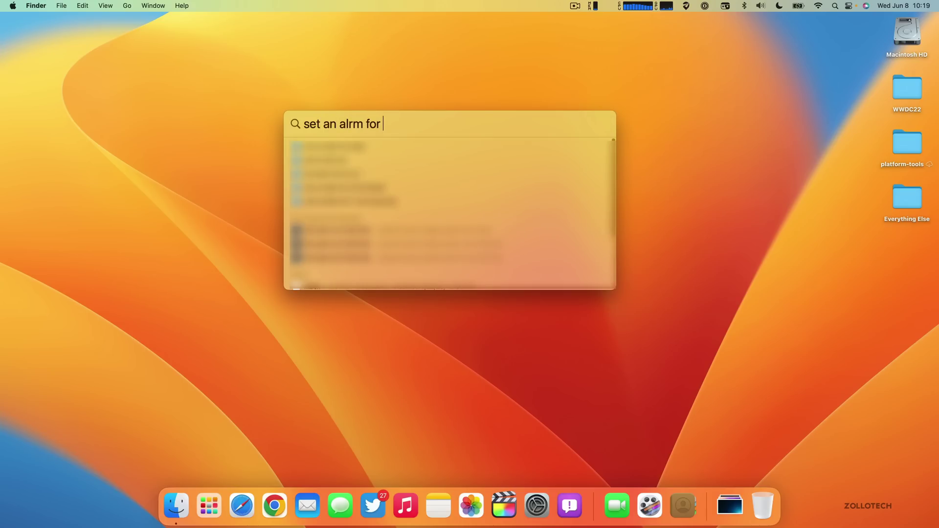
text(30 minutes)
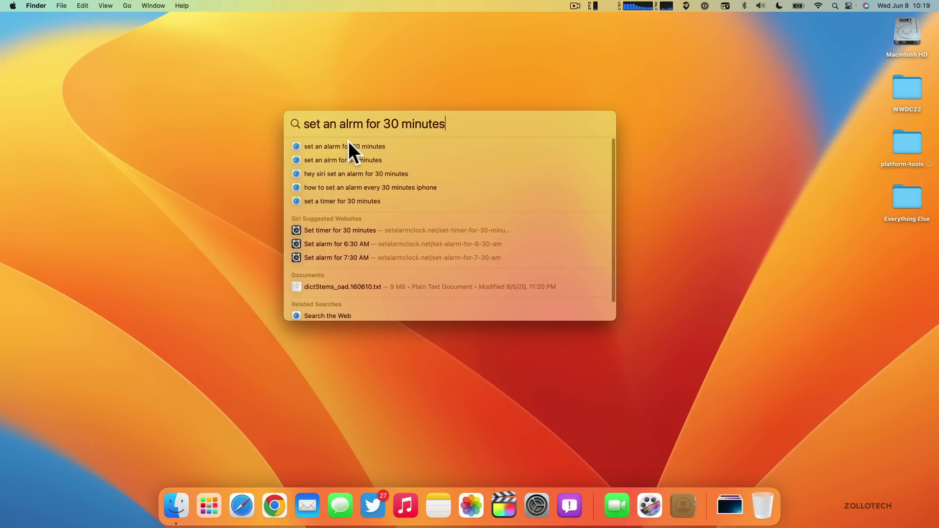
click(348, 146)
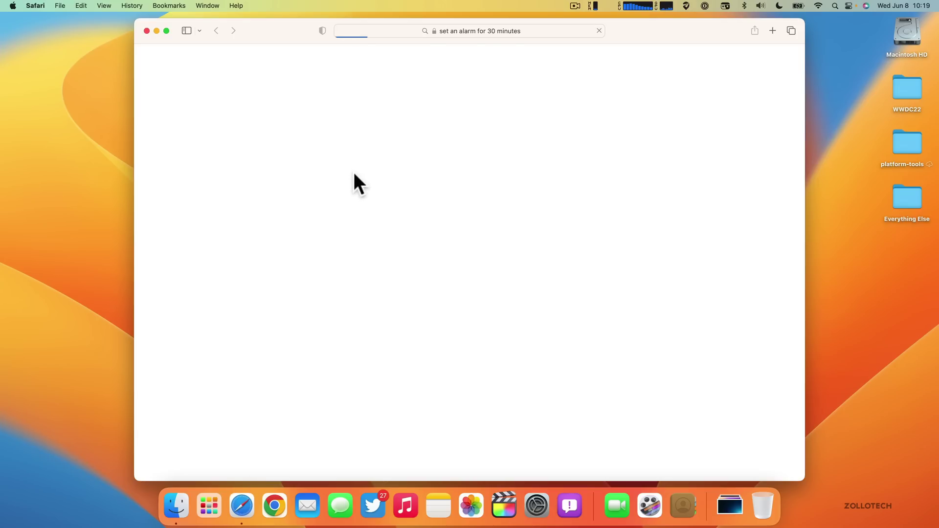
key(super+h)
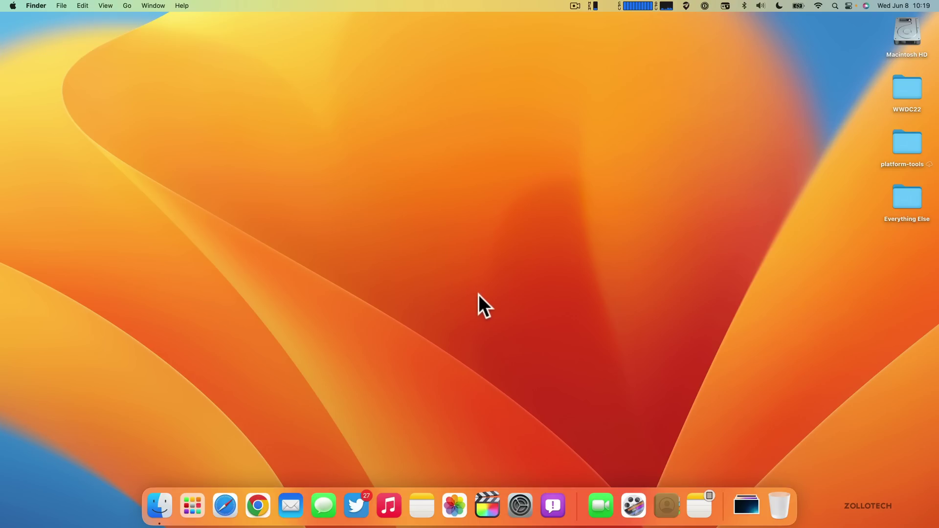
key(super+space)
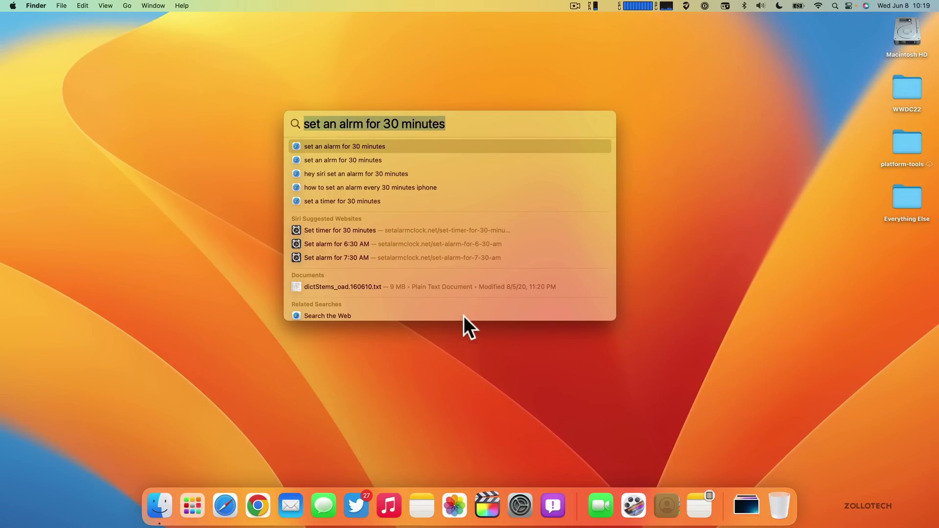
key(BackSpace)
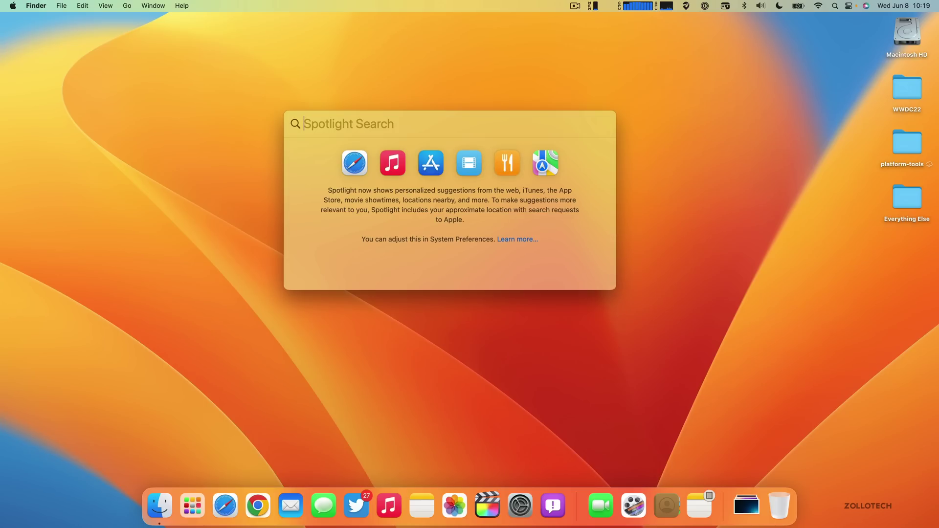
click(465, 321)
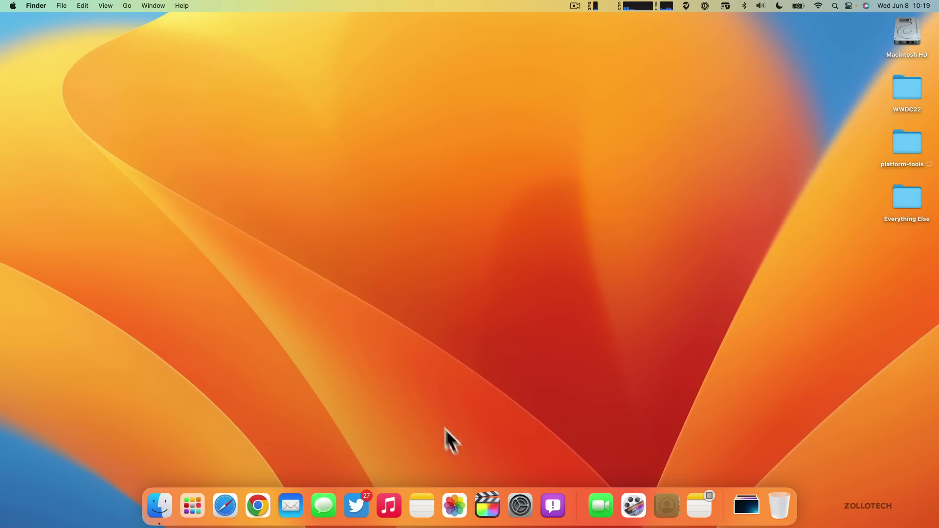
- Open Accessibility > Audio in System Settings and browse the background sounds, keeping Rain
click(521, 507)
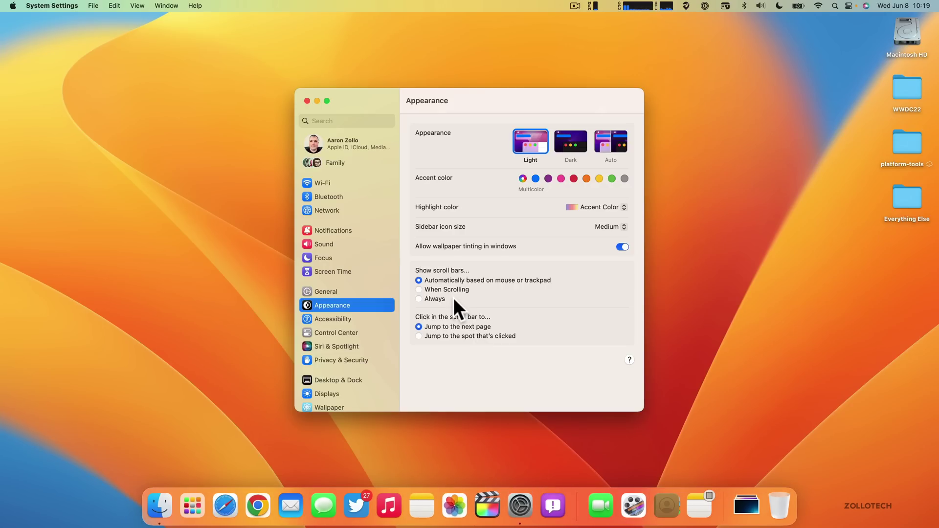
scroll(355, 286, down, 1)
click(375, 310)
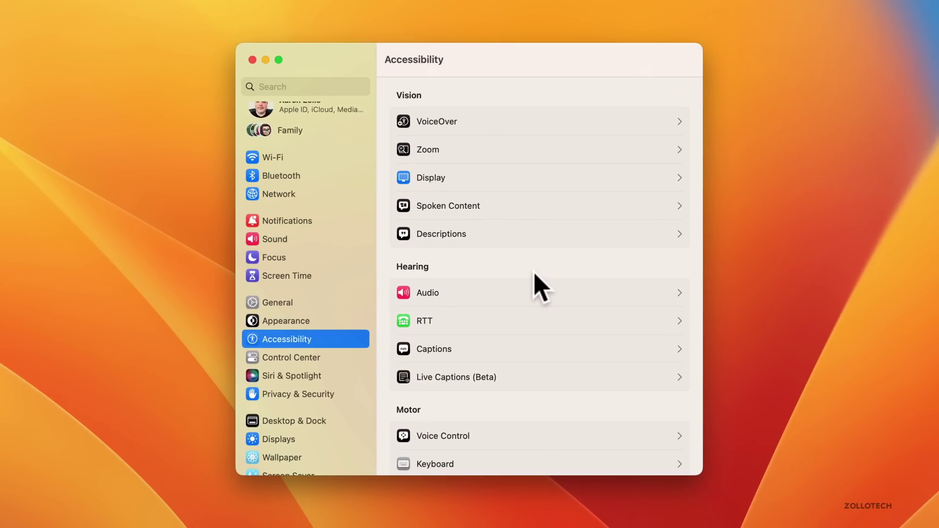
click(510, 294)
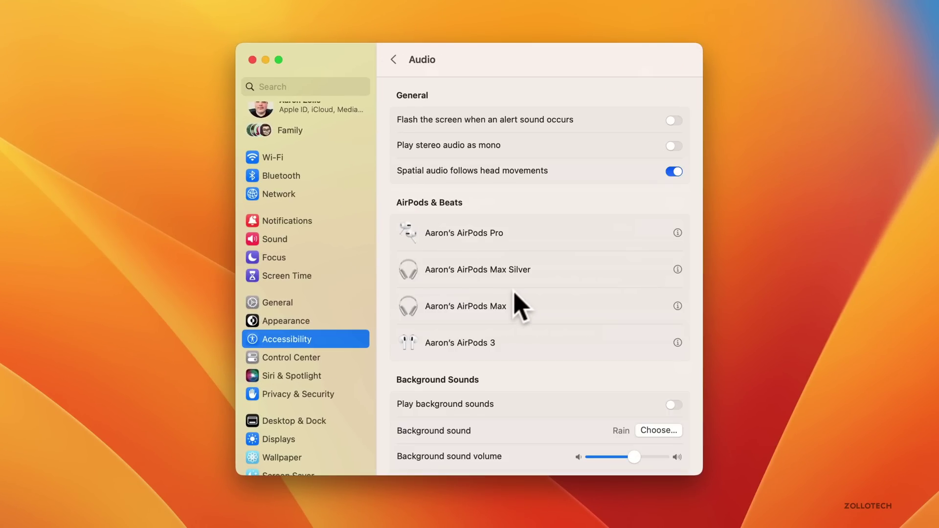
scroll(519, 291, down, 5)
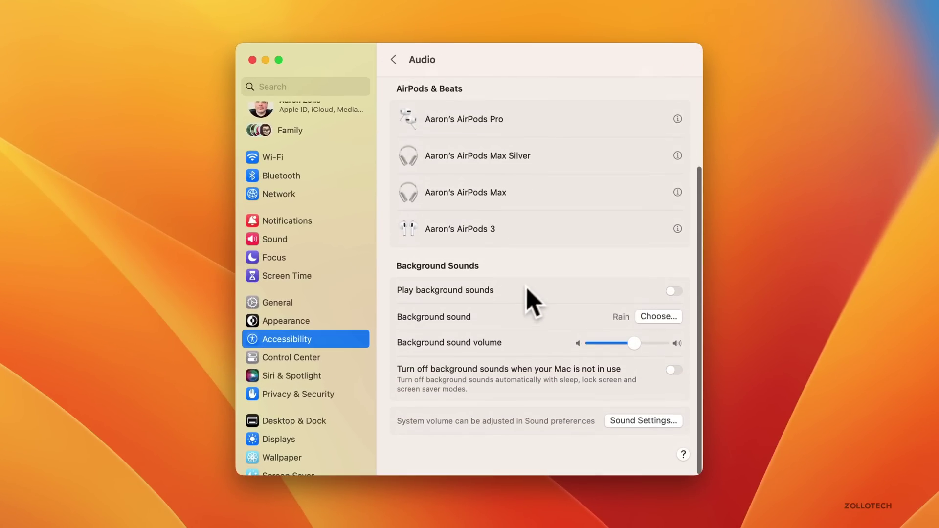
click(658, 319)
scroll(497, 241, down, 1)
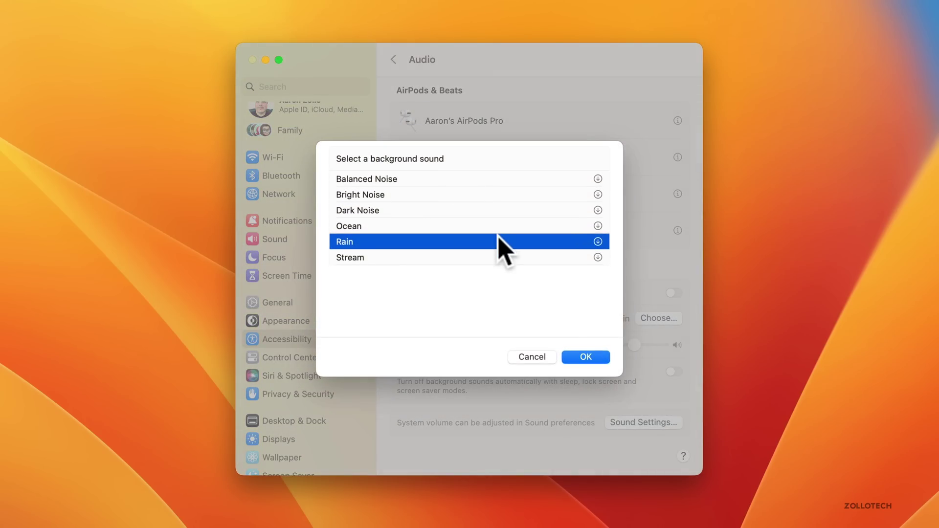
click(540, 361)
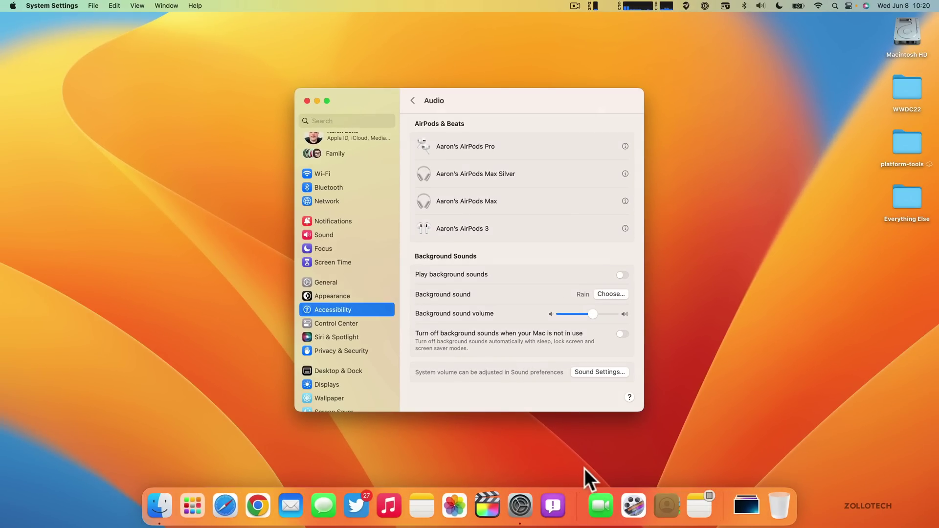
- Launch FaceTime and enable Live Captions (Beta) in its sidebar
click(594, 494)
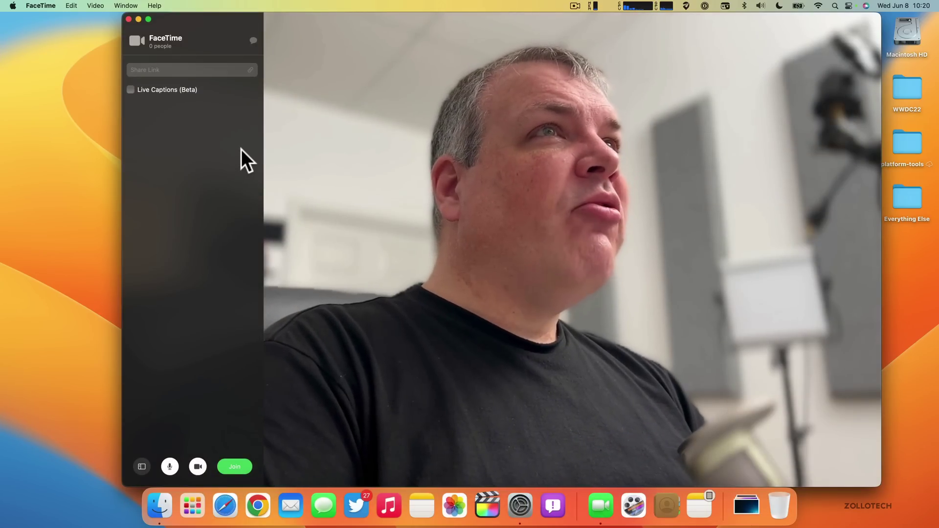
click(131, 90)
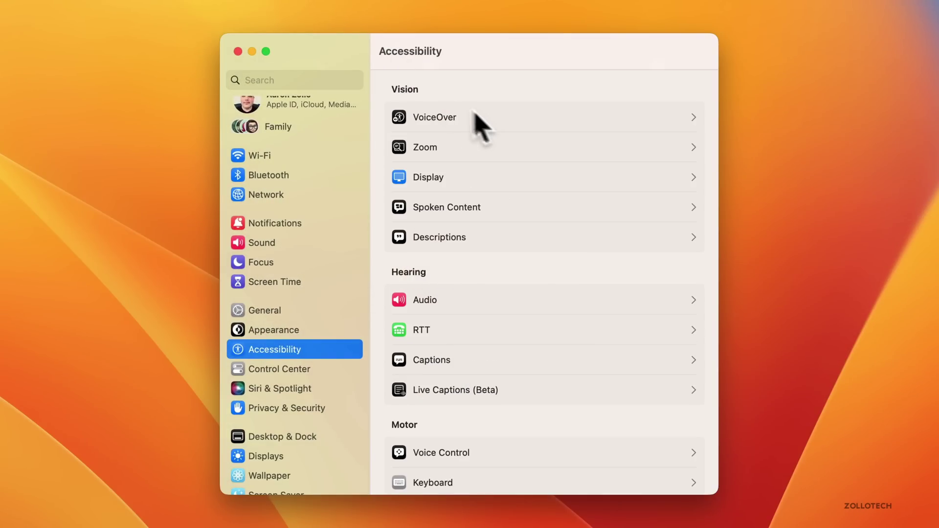
- Open the VoiceOver settings twice, returning to the Accessibility list each time
click(477, 119)
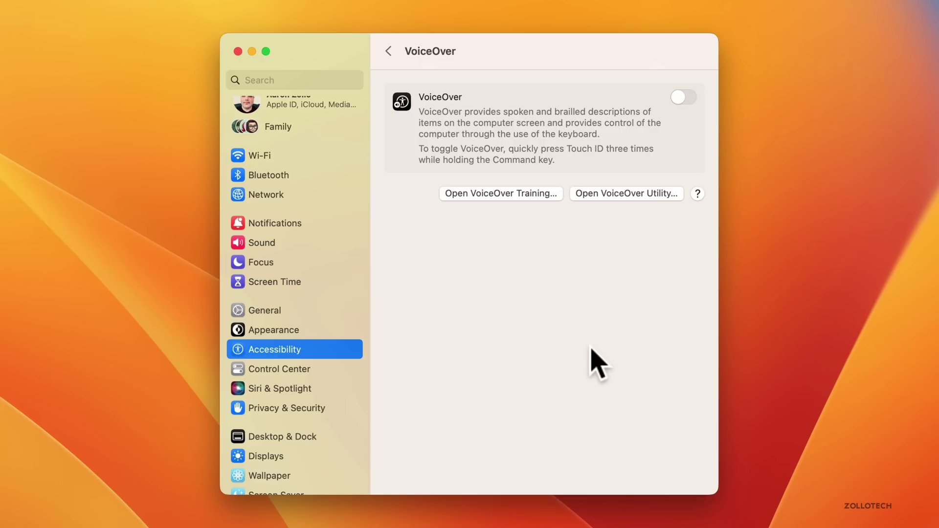
click(388, 52)
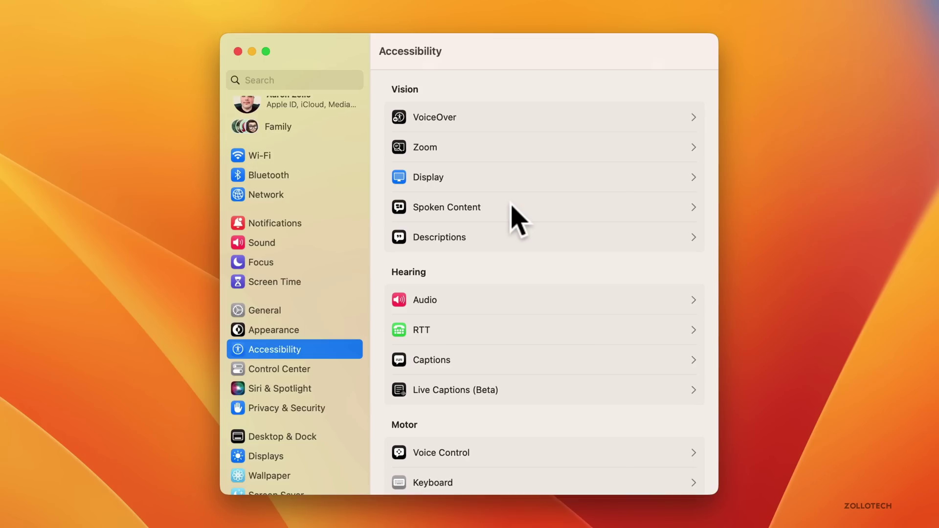
click(474, 119)
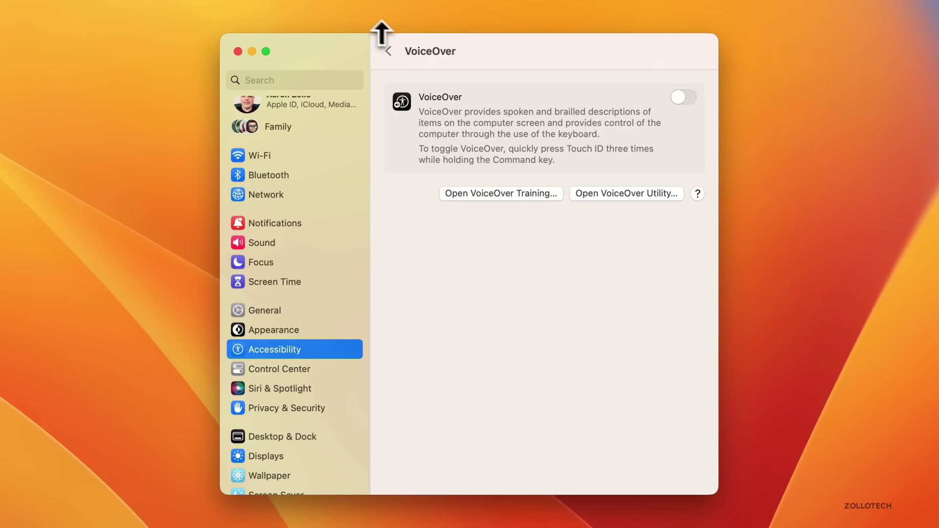
click(389, 51)
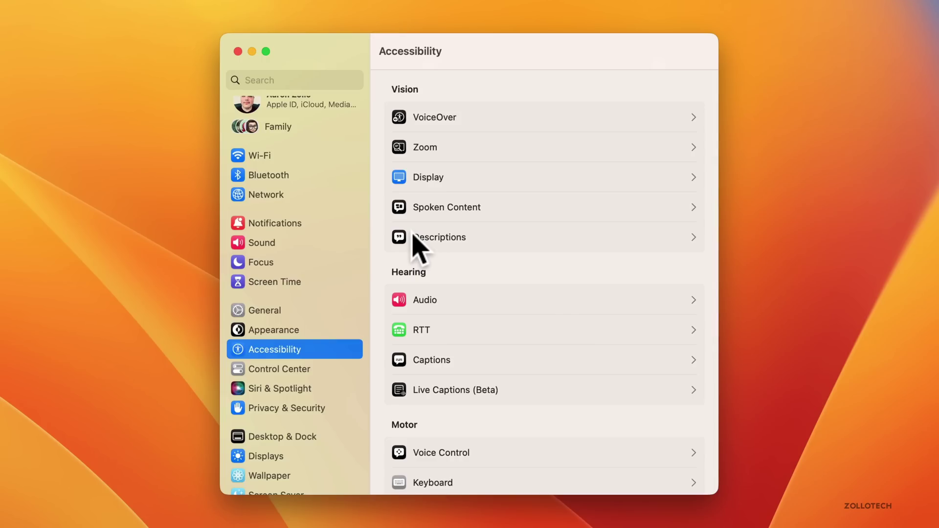
- Scroll through the full Accessibility list, move the window higher, and quit System Settings
scroll(301, 218, up, 2)
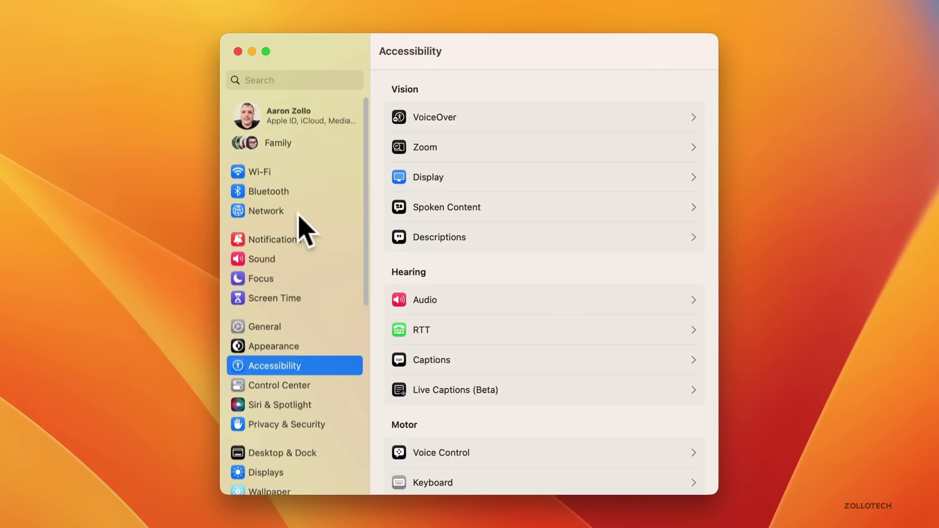
scroll(511, 399, down, 2)
scroll(511, 399, down, 3)
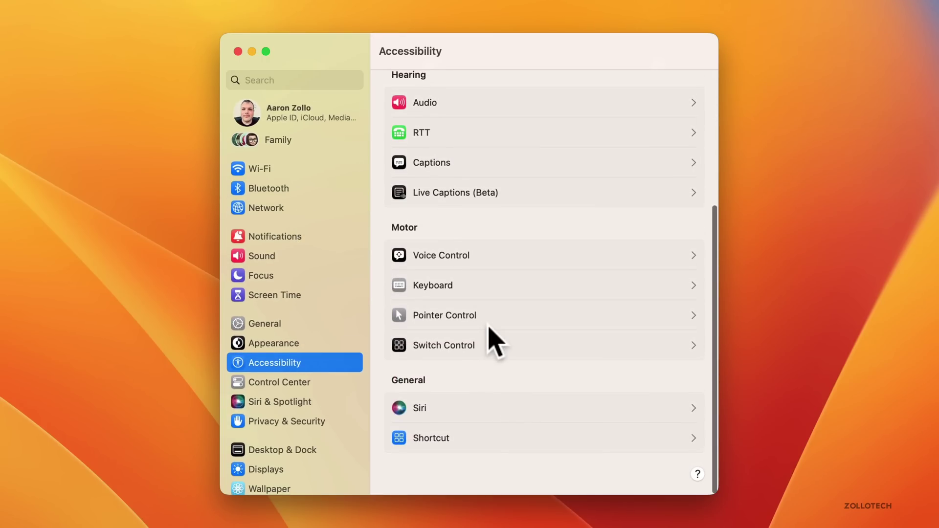
scroll(495, 339, up, 6)
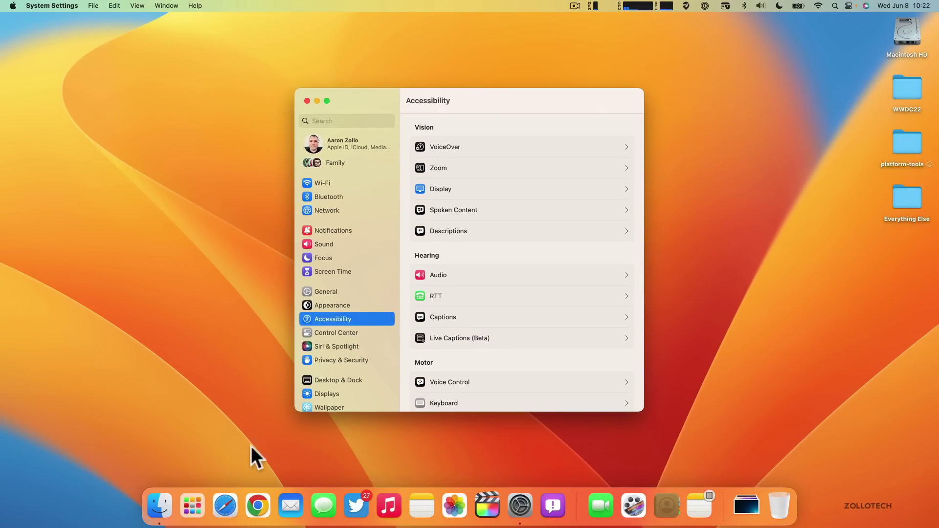
drag(366, 105, 352, 78)
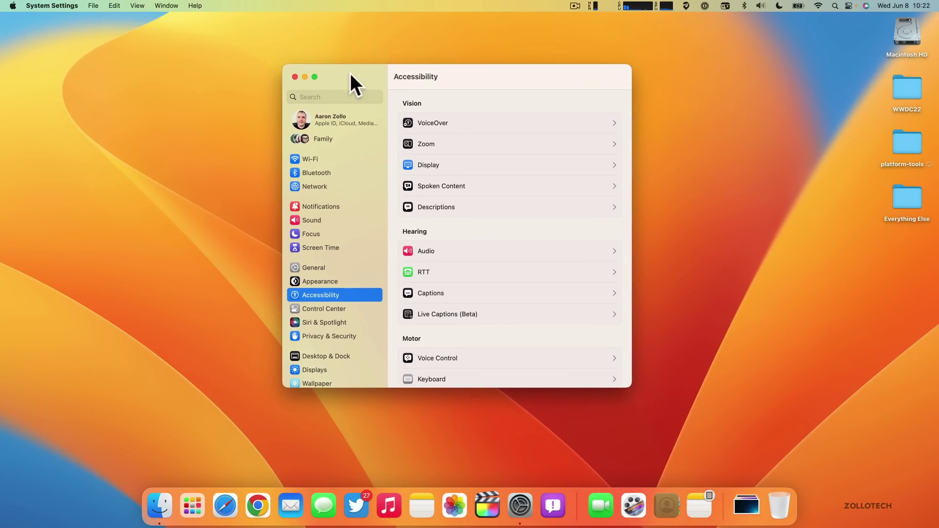
key(super+q)
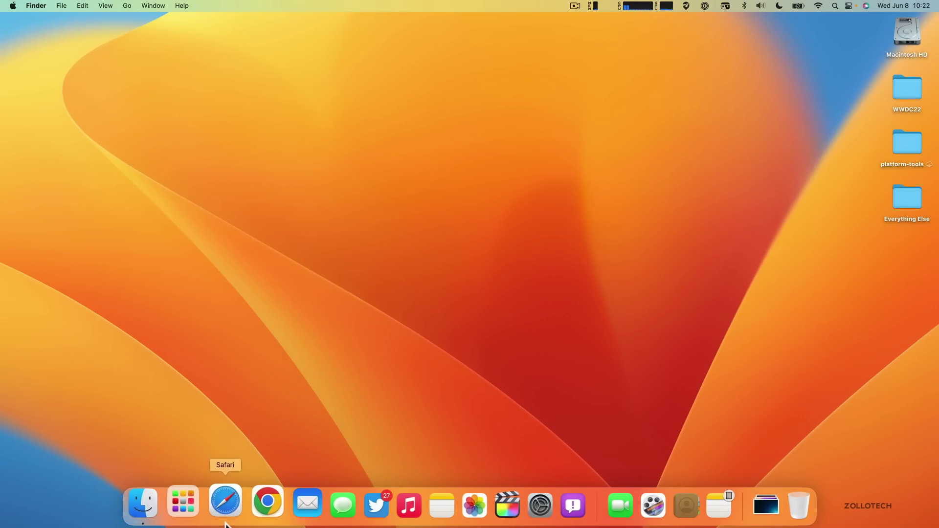
- Load apple.com from Safari's favourites, scroll its WWDC22 announcement, and reveal the tab groups sidebar
click(225, 506)
click(380, 200)
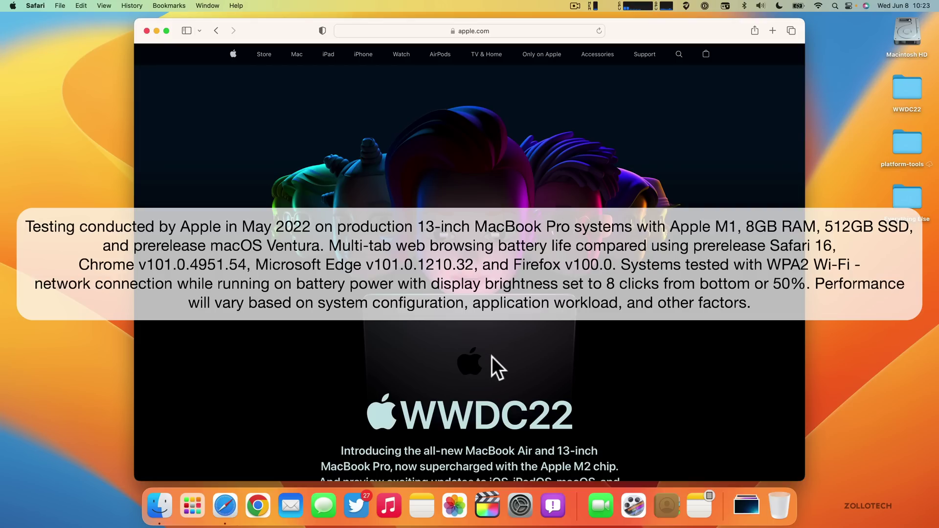
scroll(432, 312, down, 5)
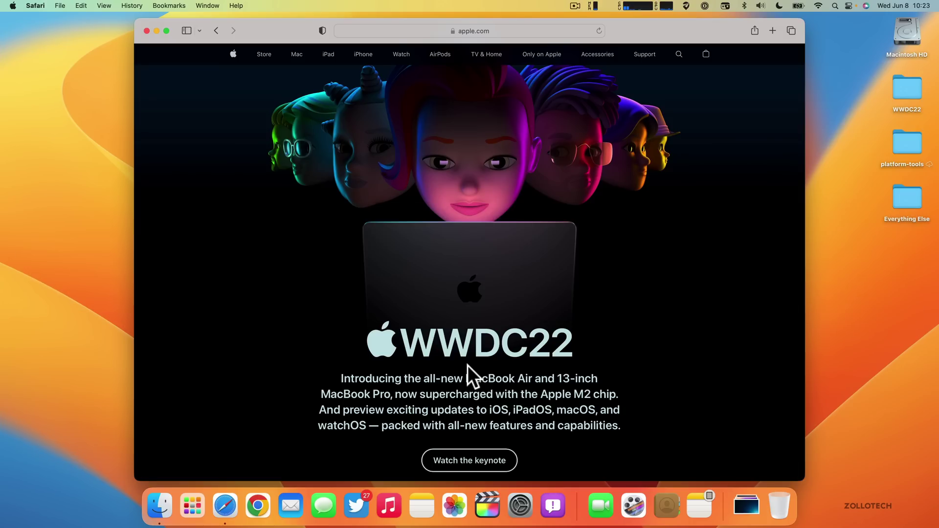
click(186, 31)
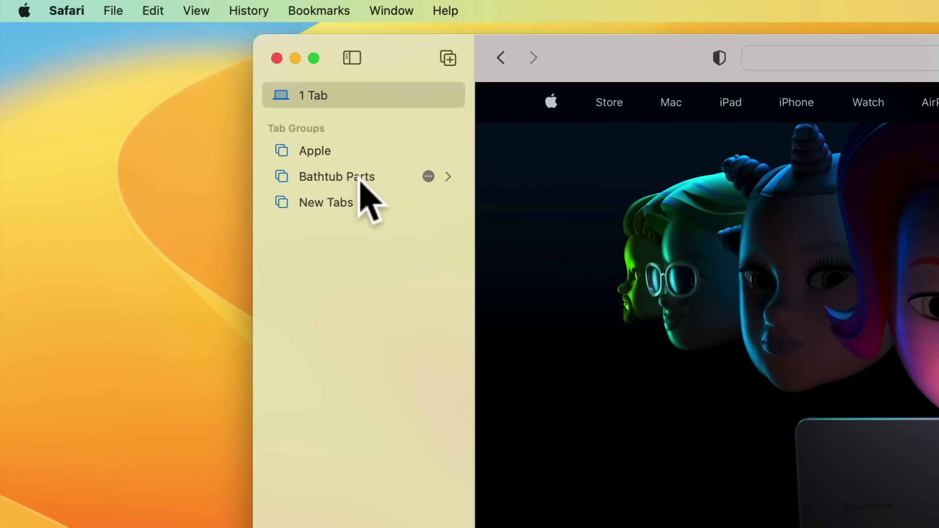
- Check the Bathtub Parts tab group's options, hide the sidebar, and focus the address bar
click(428, 177)
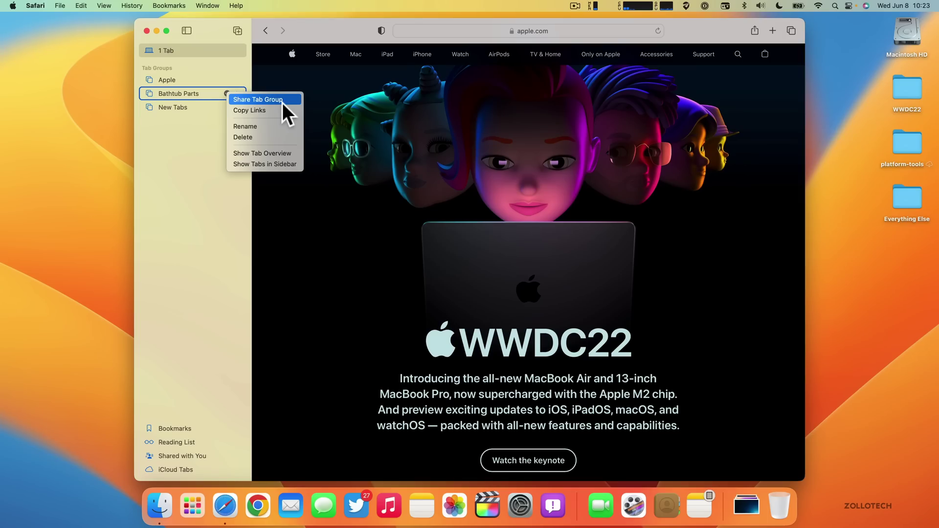
click(188, 29)
click(188, 30)
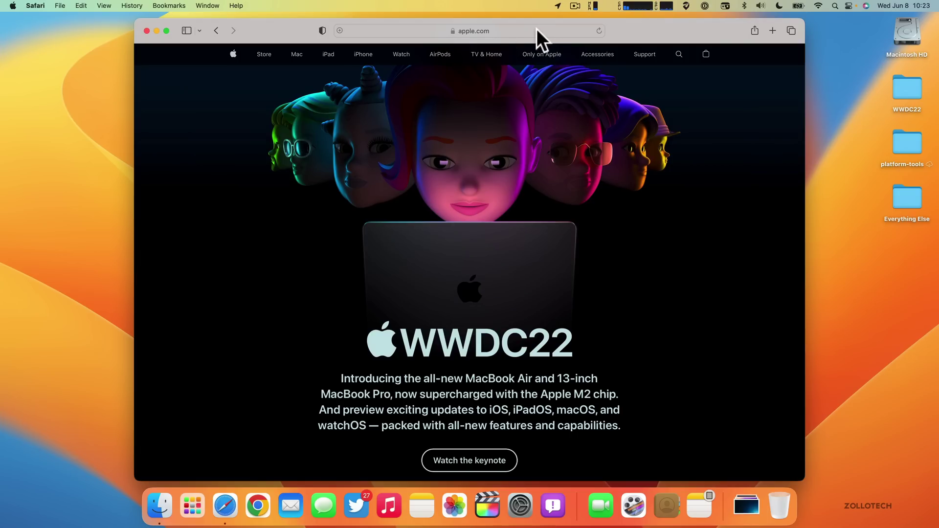
click(508, 29)
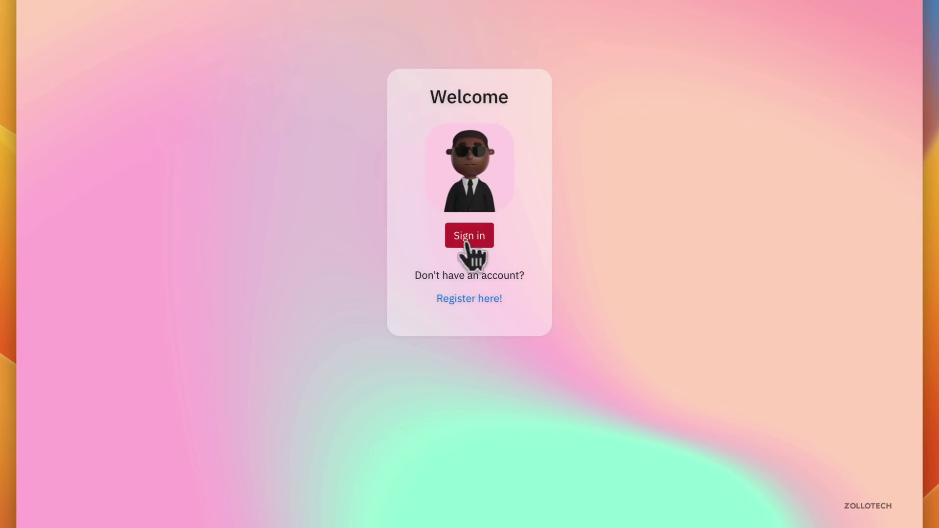
- Start a passkey sign-in with the iPhone, iPad, or Android option, then cancel at the QR code
click(467, 240)
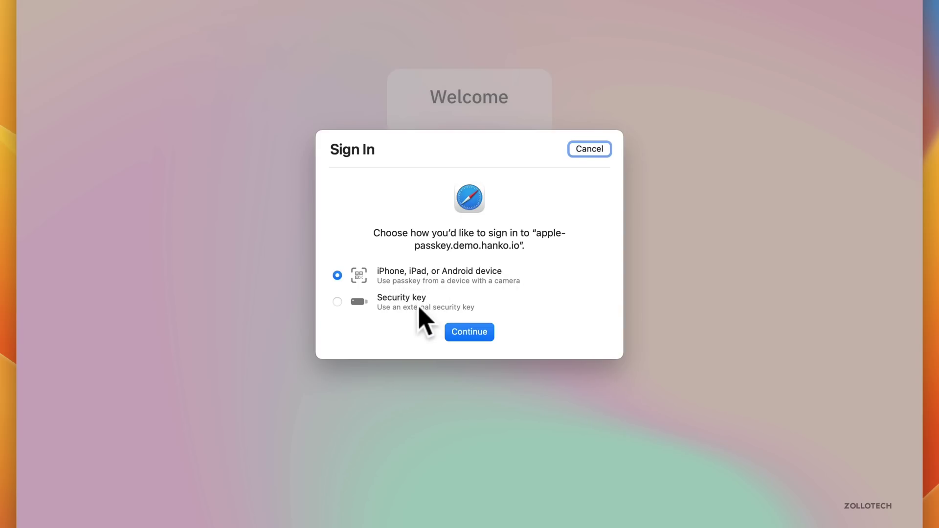
click(466, 330)
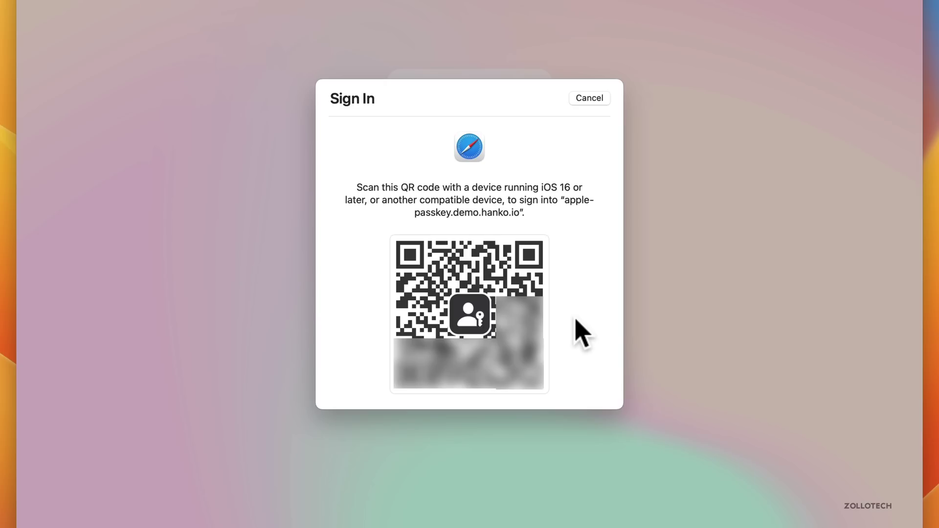
click(587, 99)
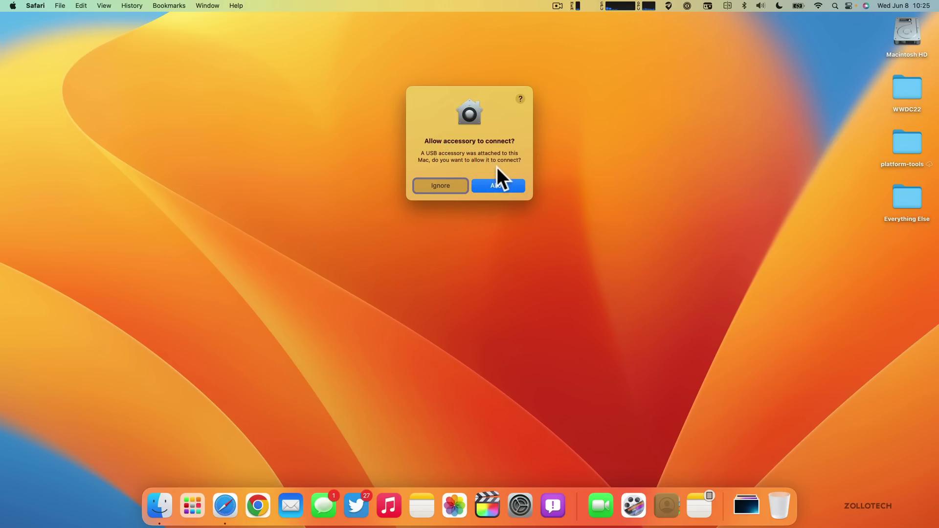
- Allow the USB accessory, drag an app out of the Dock, and open System Settings
click(495, 187)
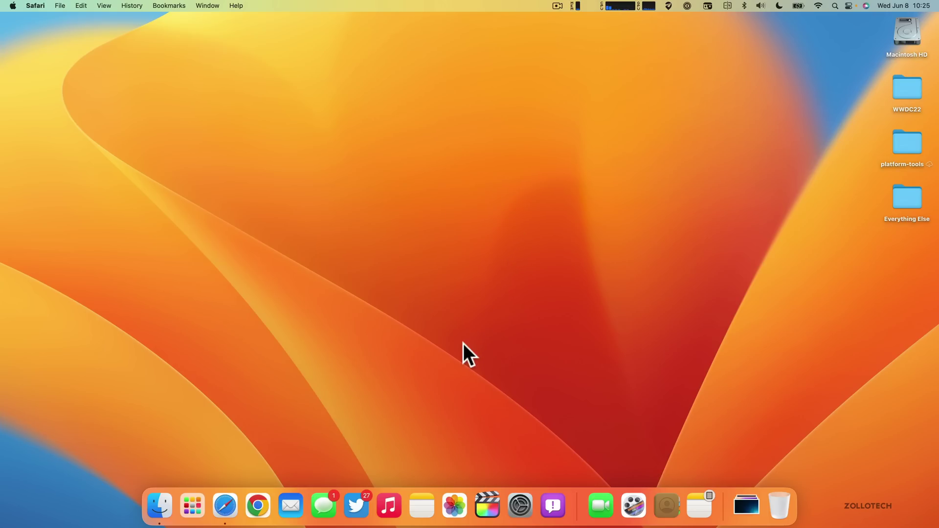
drag(700, 507, 457, 220)
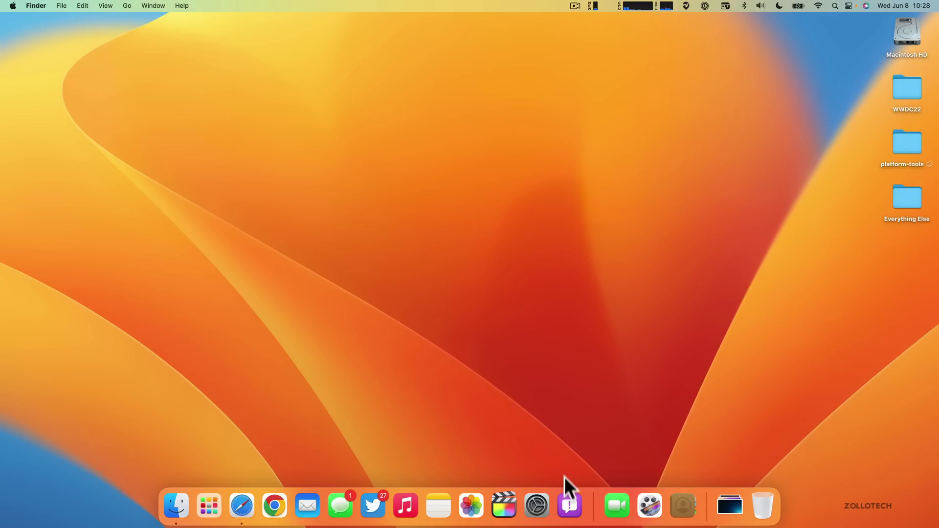
click(537, 500)
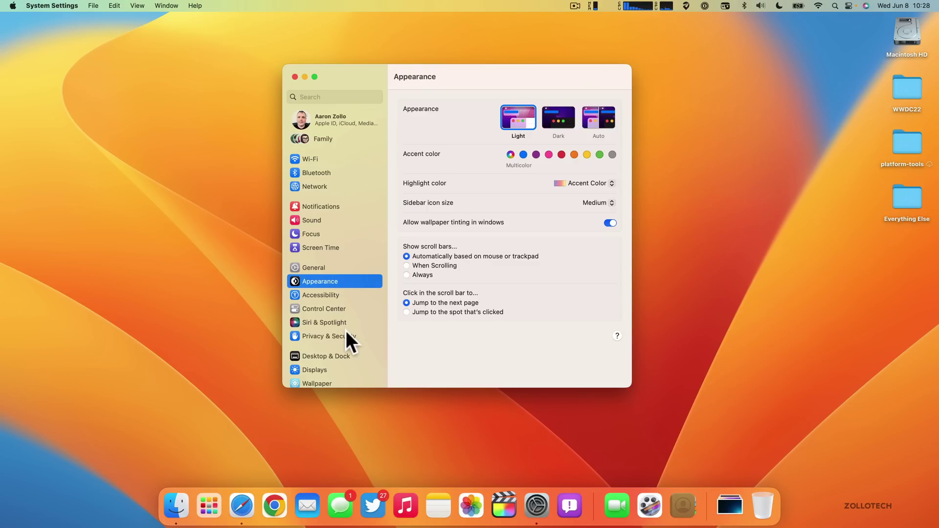
- In Displays, extend to the iPad Pro (12.9-inch) (5th generation) and open its display settings
scroll(346, 330, down, 3)
click(327, 325)
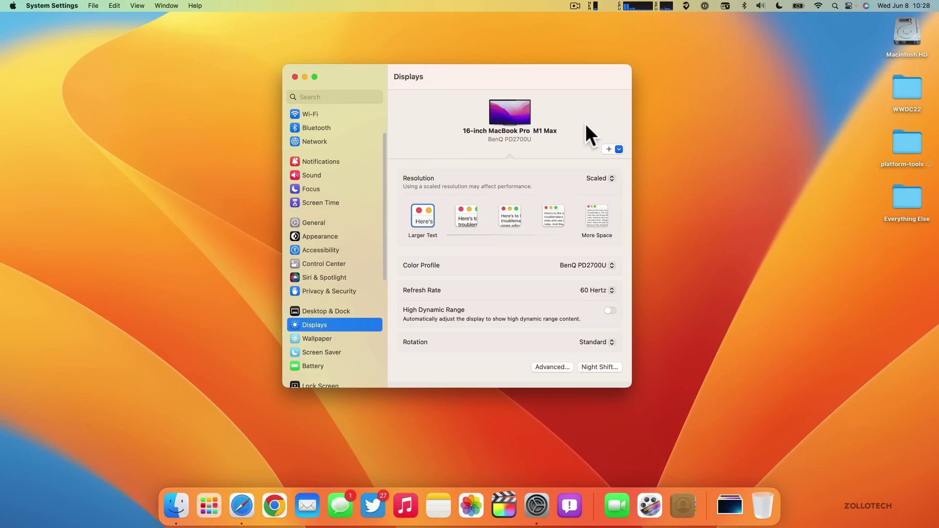
click(618, 150)
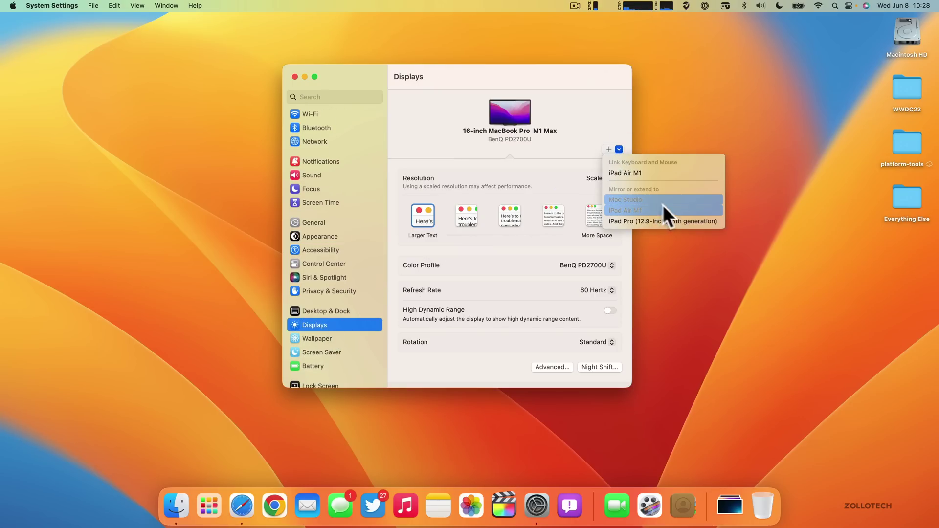
click(641, 221)
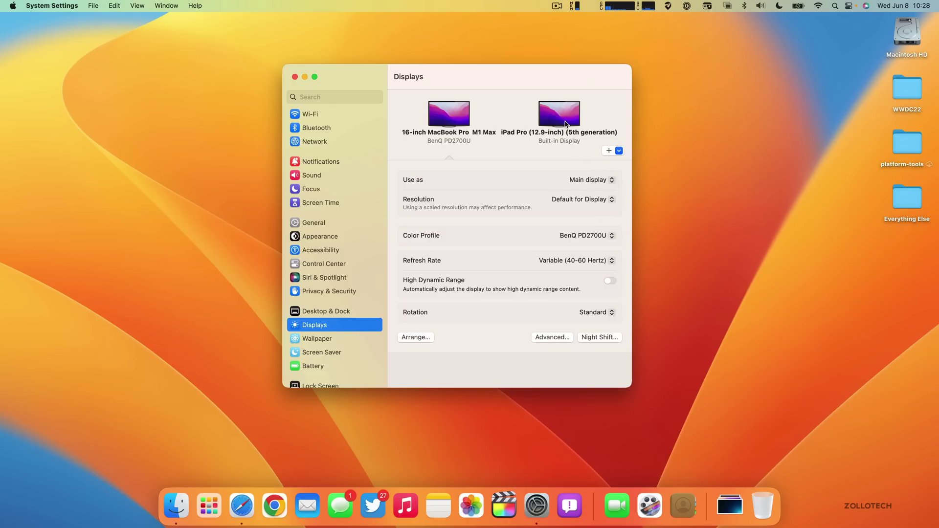
click(565, 124)
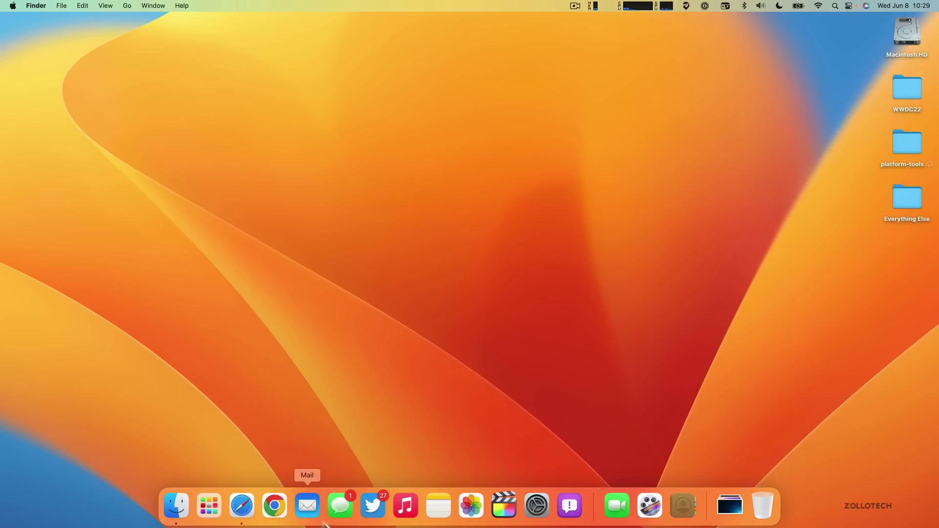
click(348, 509)
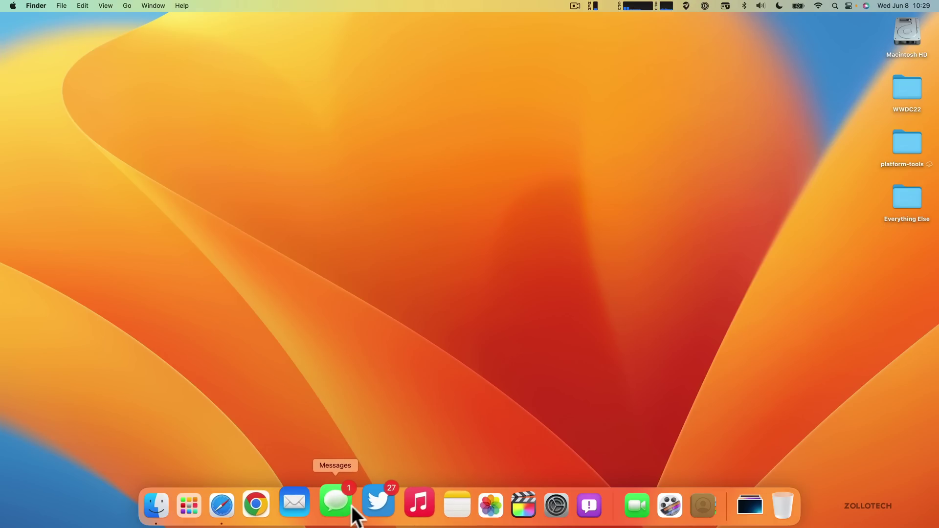